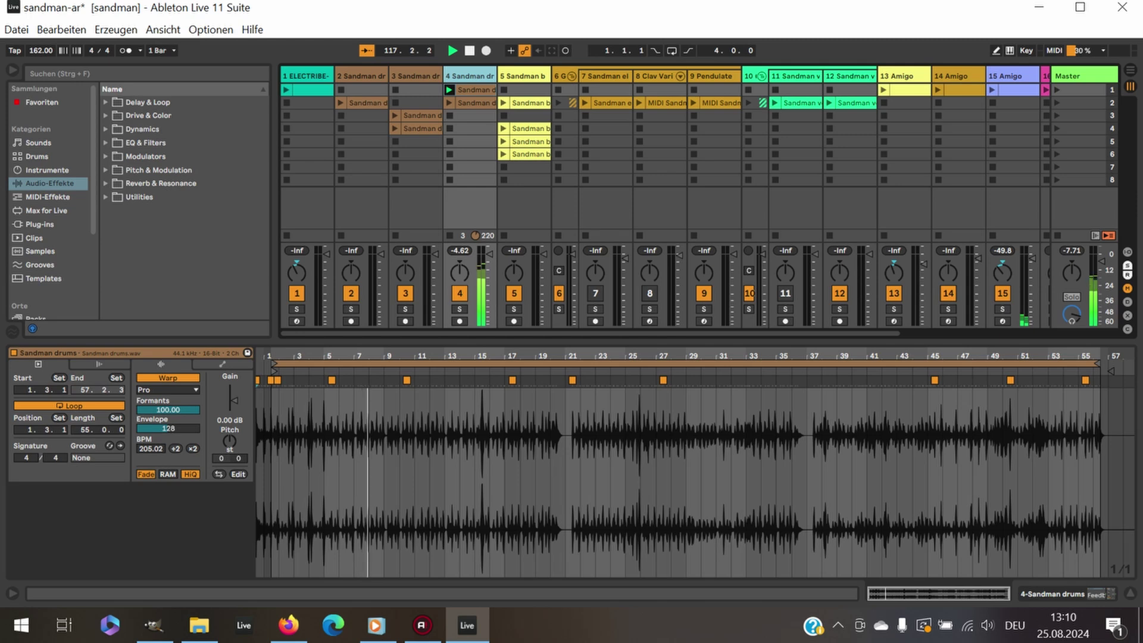
Show track 4's devices and compare its drum sound with Feedbacker and Utility bypassed and re-enabled
{"action": "key", "text": "shift+Tab"}
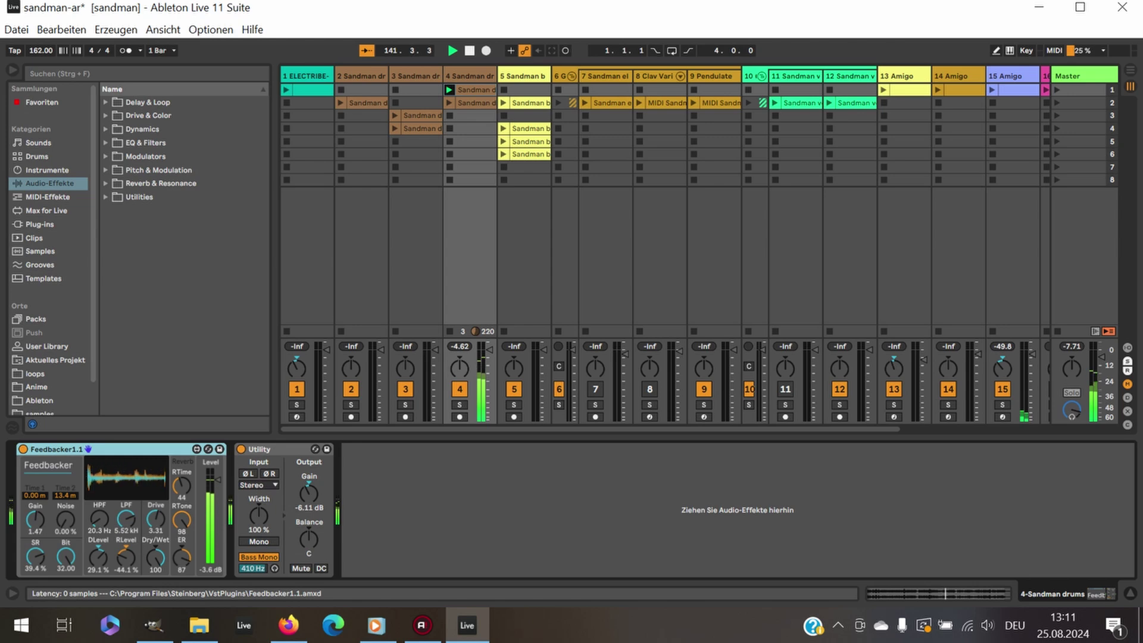
{"action": "left_click", "coordinate": [23, 449]}
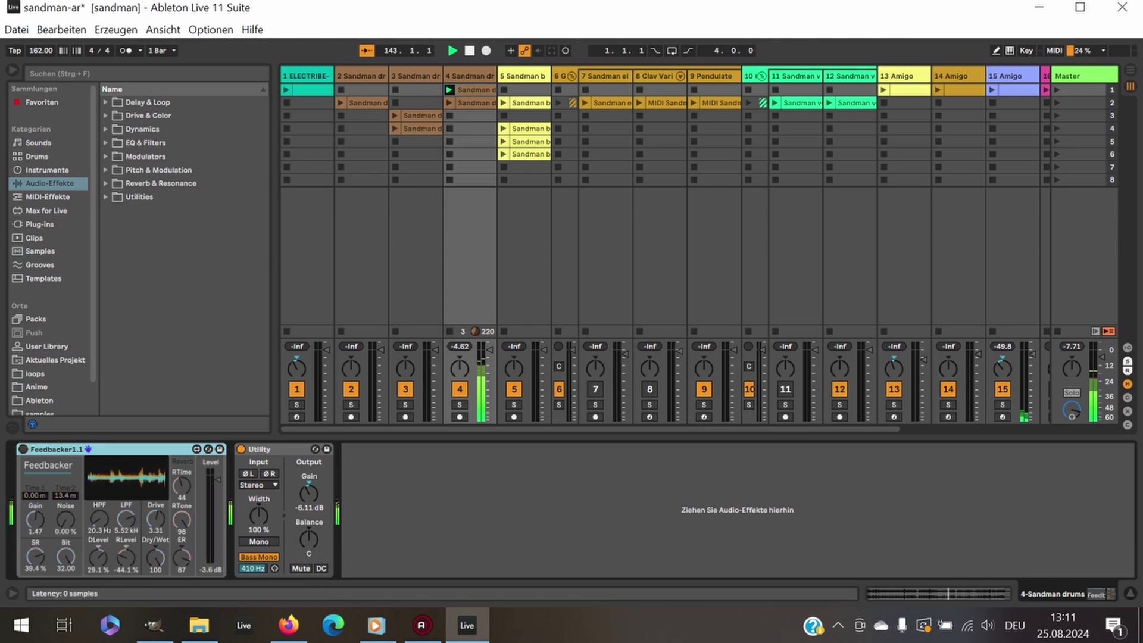
{"action": "left_click", "coordinate": [241, 449]}
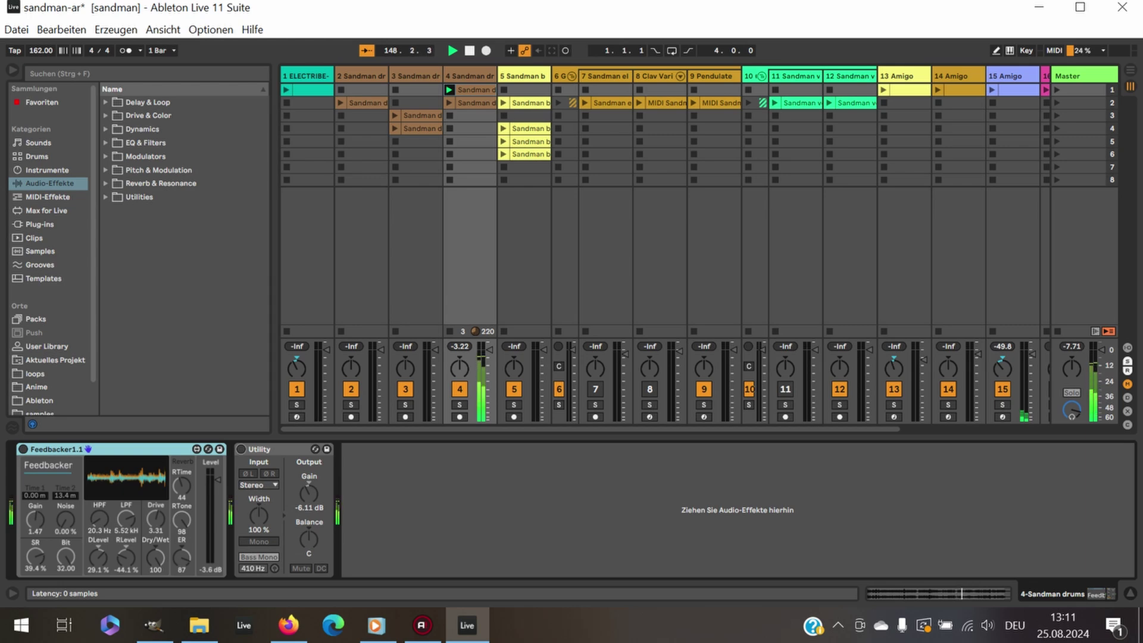
{"action": "left_click", "coordinate": [241, 449]}
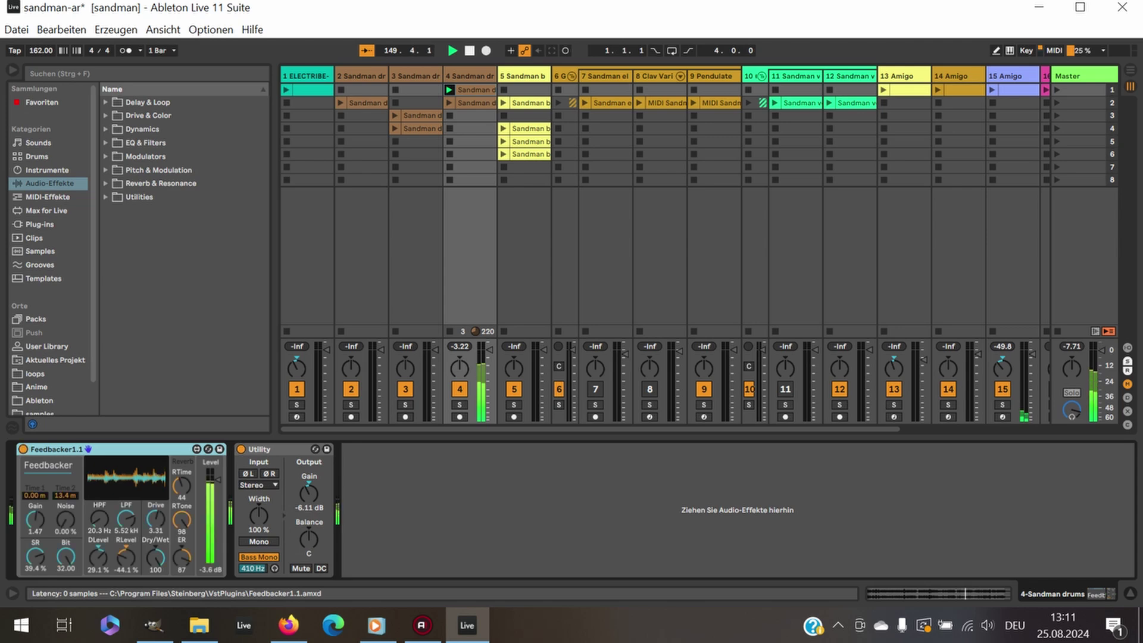
{"action": "left_click", "coordinate": [22, 449]}
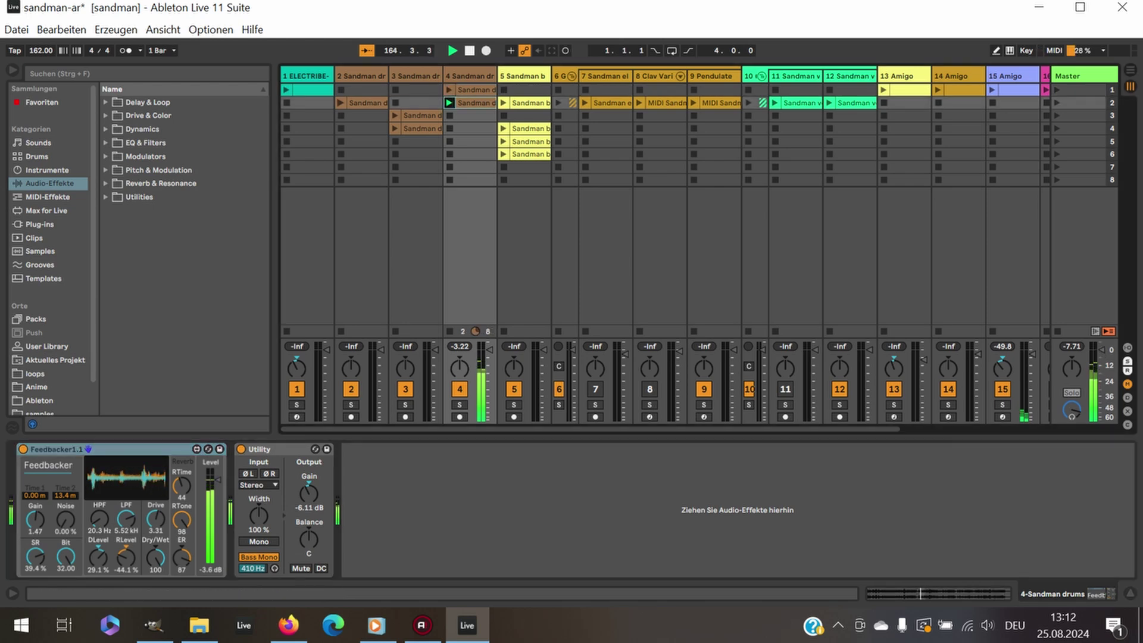
Launch the drum clip on track 2, then both Sandman drum clips on track 3 in turn
{"action": "left_click", "coordinate": [341, 103]}
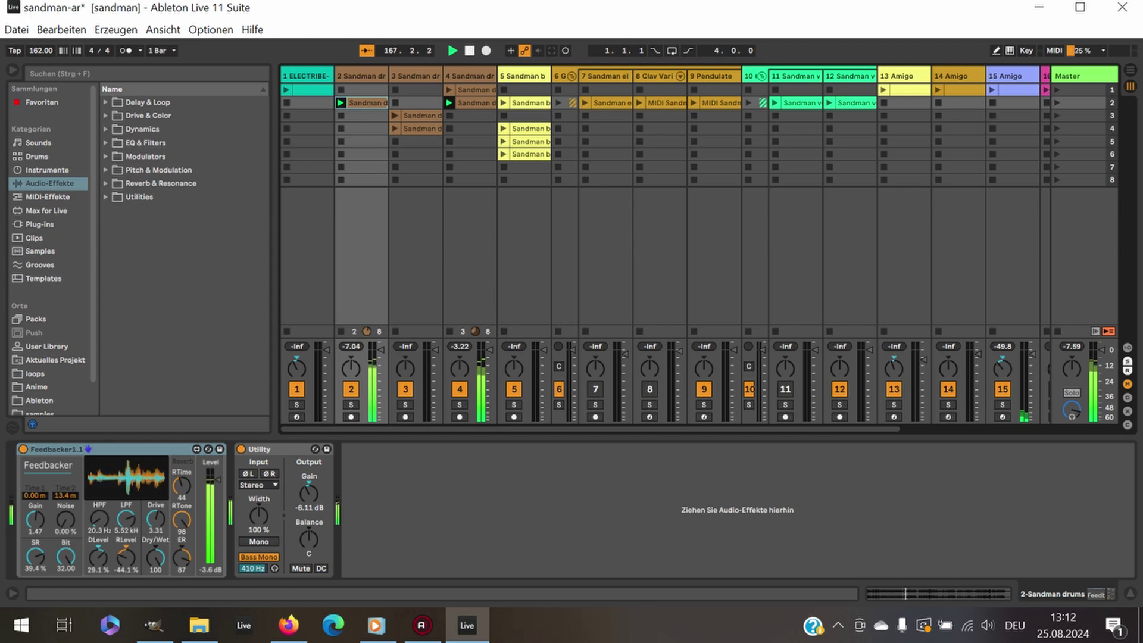
{"action": "left_click", "coordinate": [395, 116]}
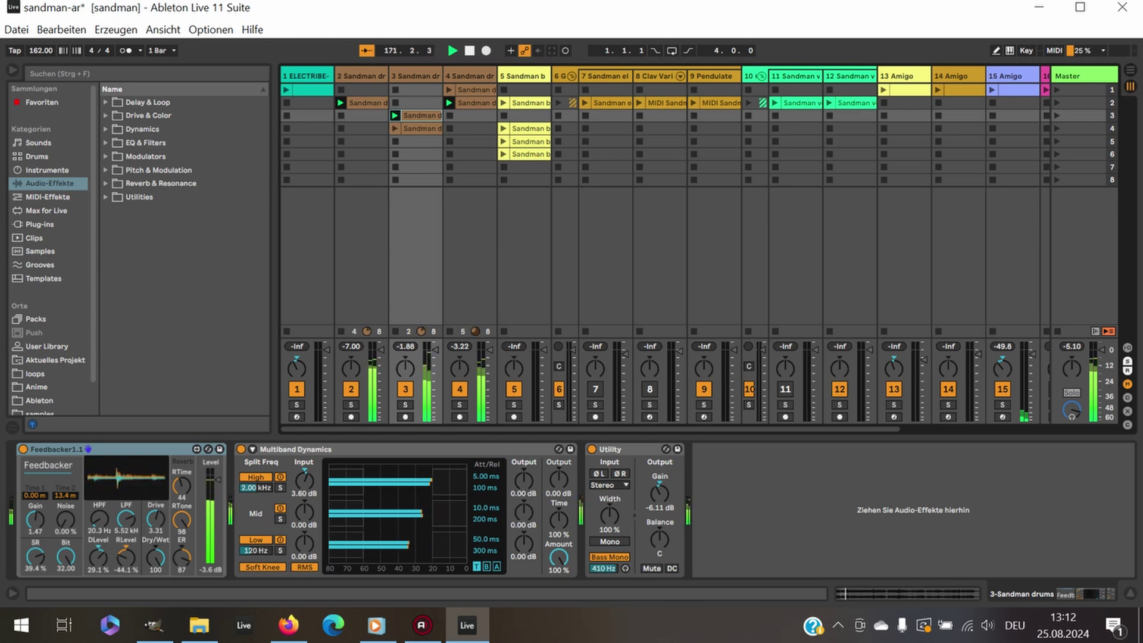
{"action": "left_click", "coordinate": [395, 129]}
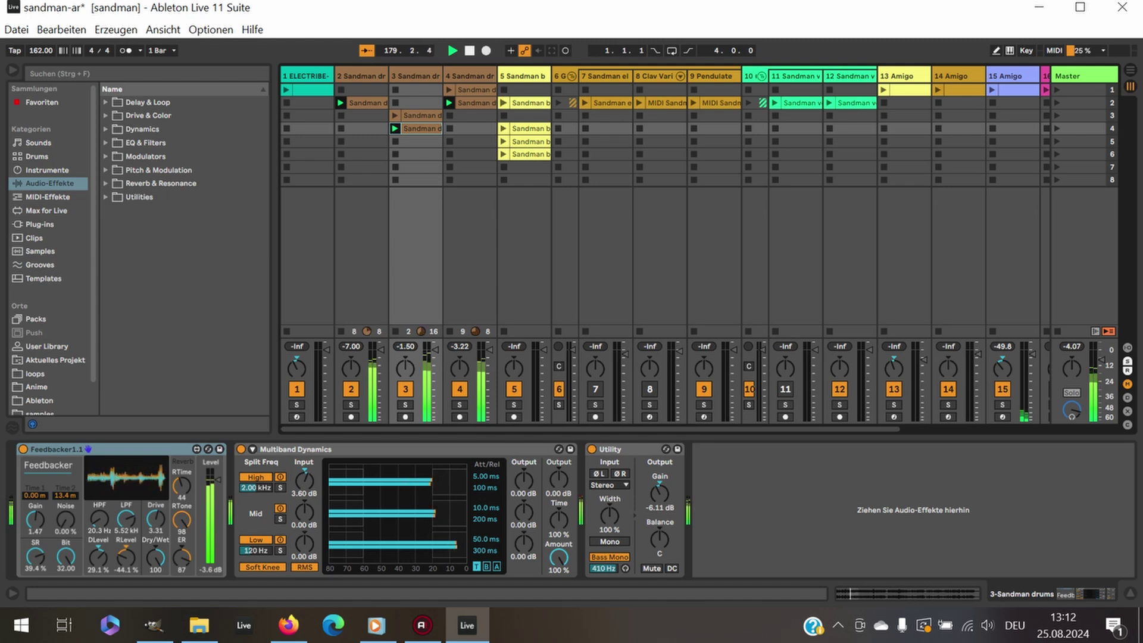
Audition the Sandman bass clips in scenes 2, 5 and 6 of track 5
{"action": "left_click", "coordinate": [504, 103]}
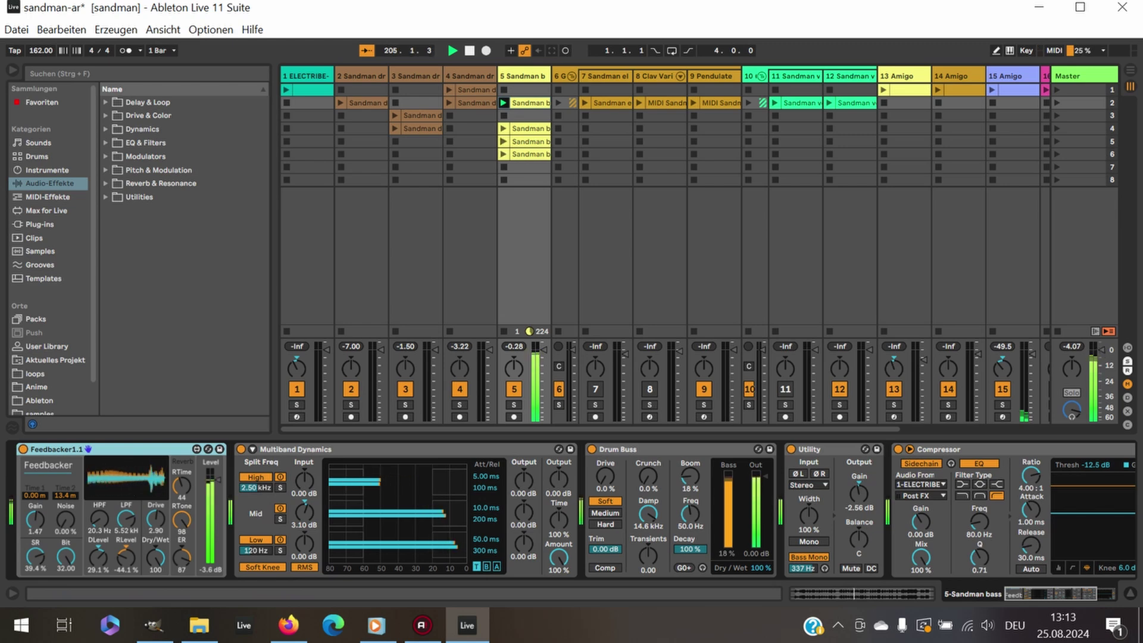
{"action": "left_click", "coordinate": [504, 142]}
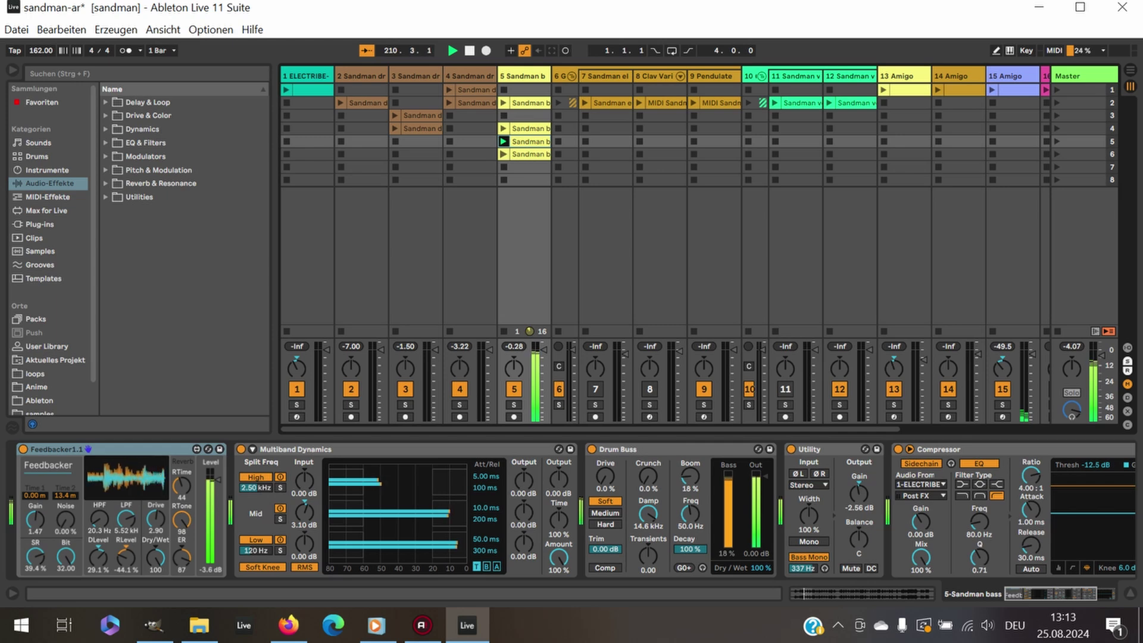
{"action": "left_click", "coordinate": [503, 154]}
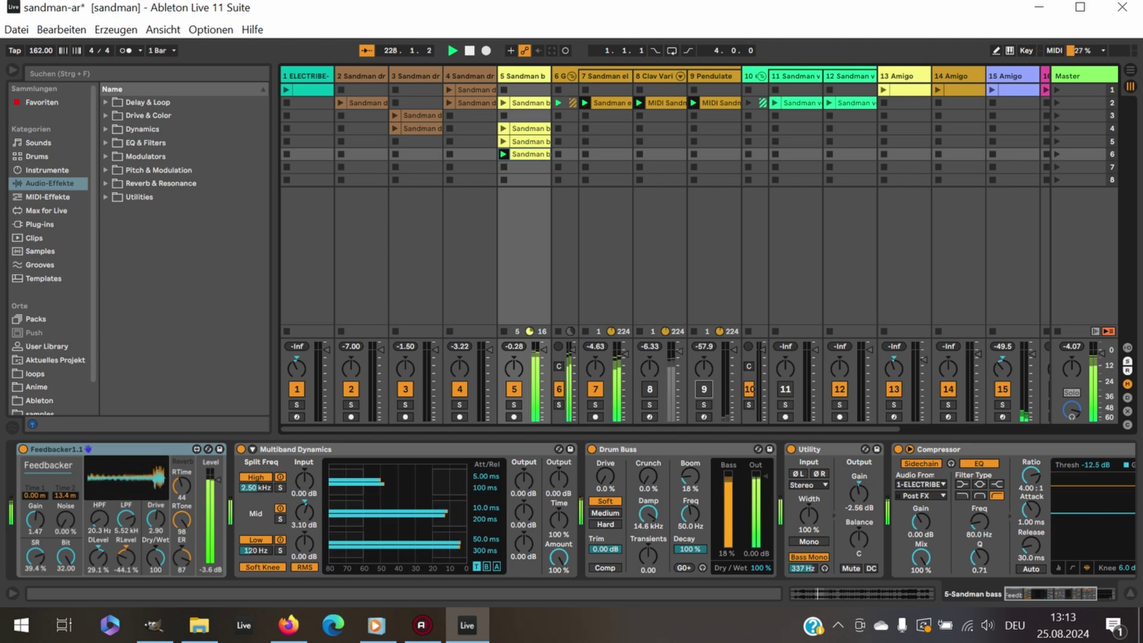
Inspect the electric piano track's devices and the waveform of its scene 2 clip
{"action": "left_click", "coordinate": [605, 76]}
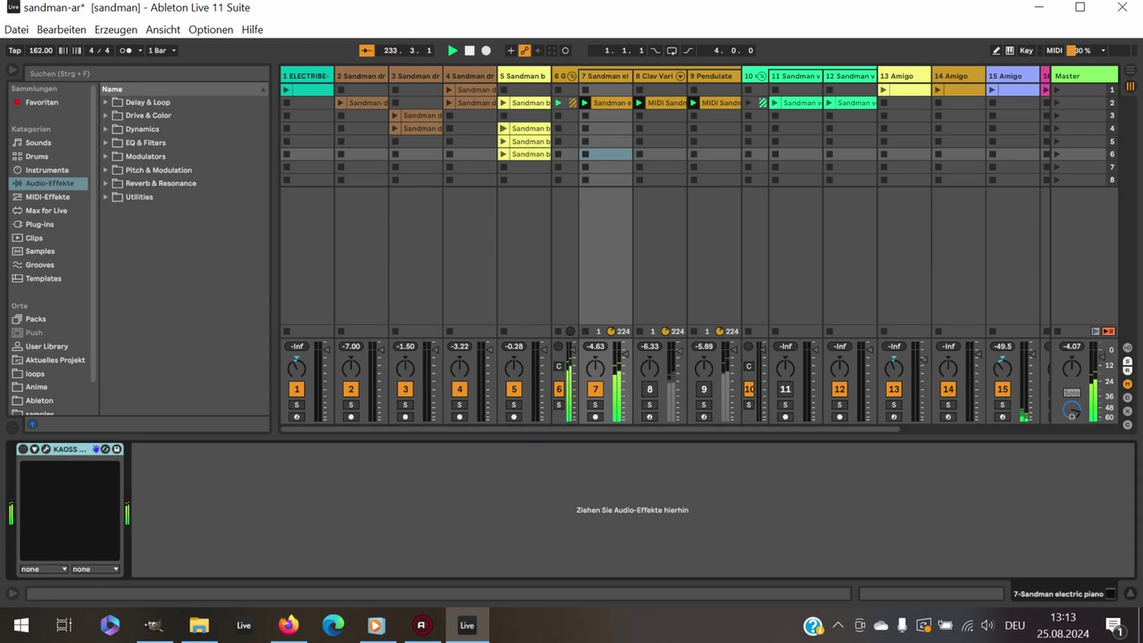
{"action": "double_click", "coordinate": [611, 103]}
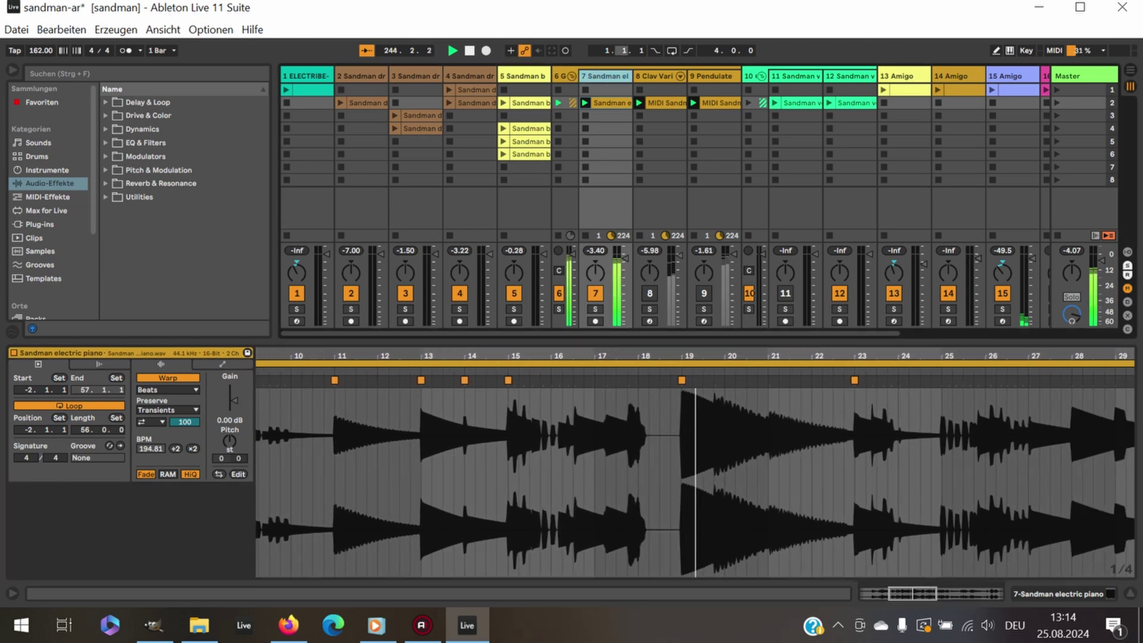
{"action": "key", "text": "shift+Tab"}
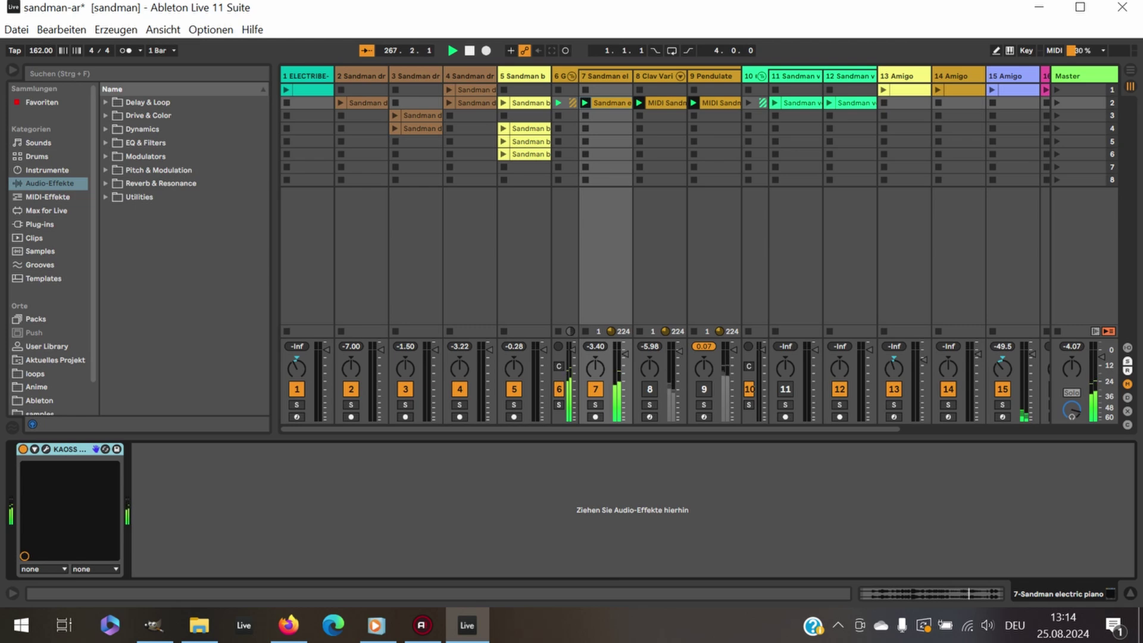
Audition the Clav Variations track unmuted with its devices shown, and mute it again
{"action": "left_click", "coordinate": [649, 389]}
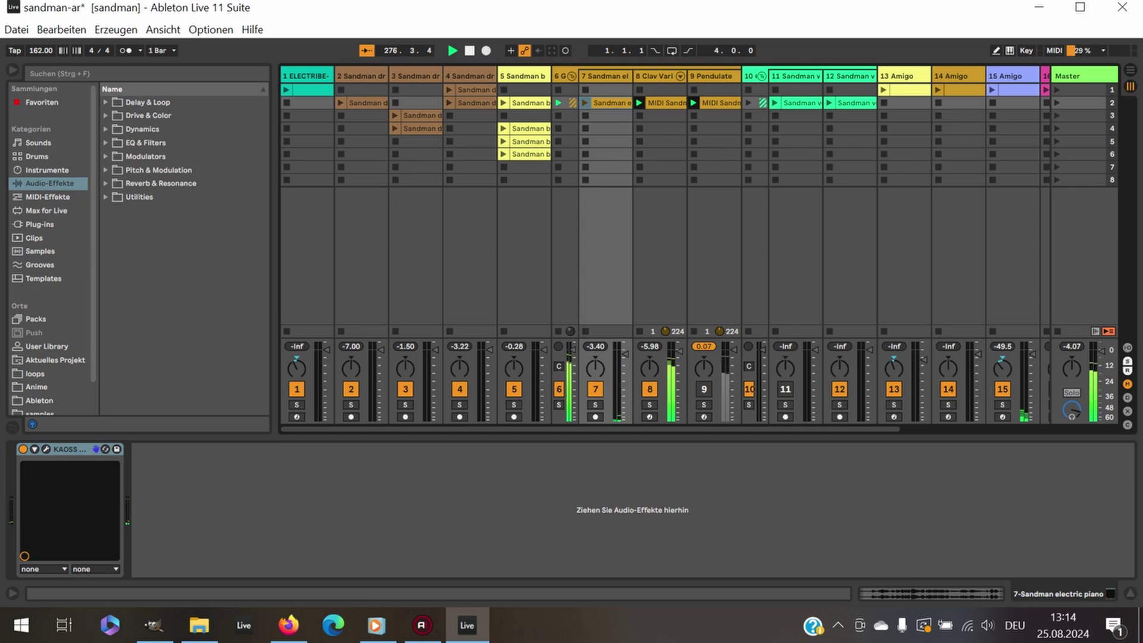
{"action": "left_click", "coordinate": [654, 76]}
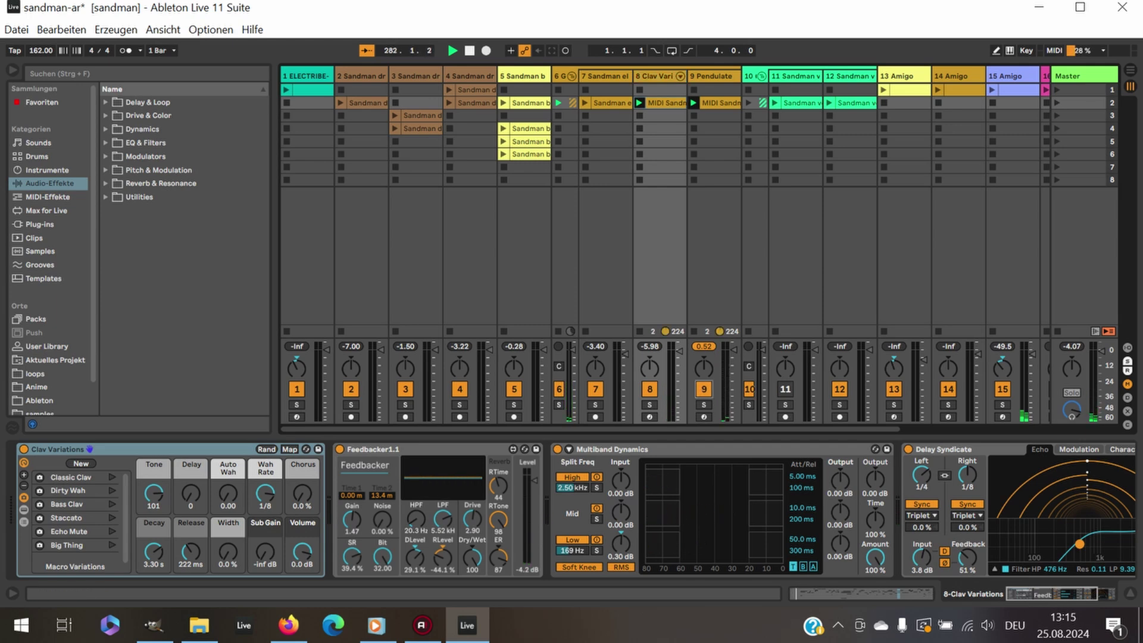
{"action": "left_click", "coordinate": [649, 389]}
Show track 9's devices and view the Pendulate synth interface, hiding the plug-in window when done
{"action": "left_click", "coordinate": [713, 76]}
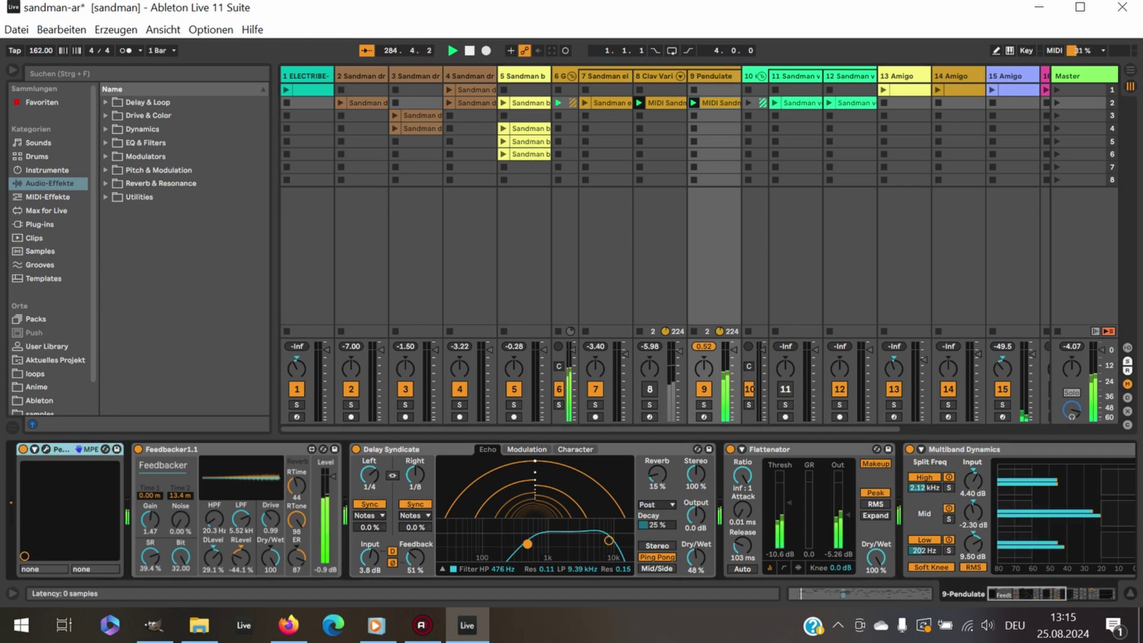
{"action": "left_click", "coordinate": [46, 449]}
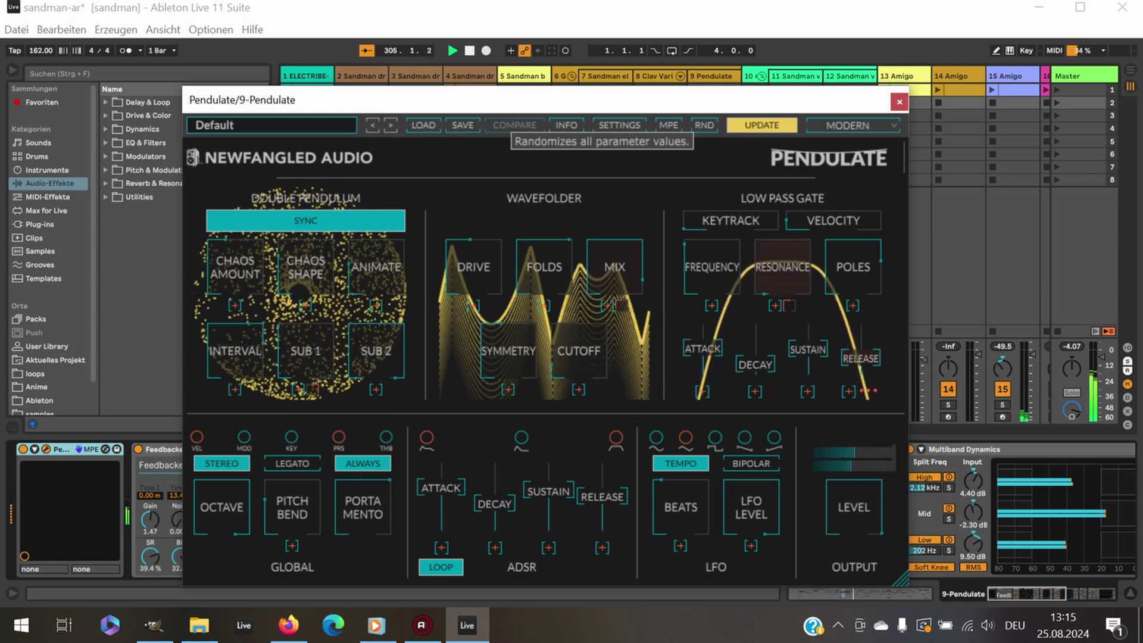
{"action": "left_click_drag", "start_coordinate": [390, 50], "coordinate": [390, 78]}
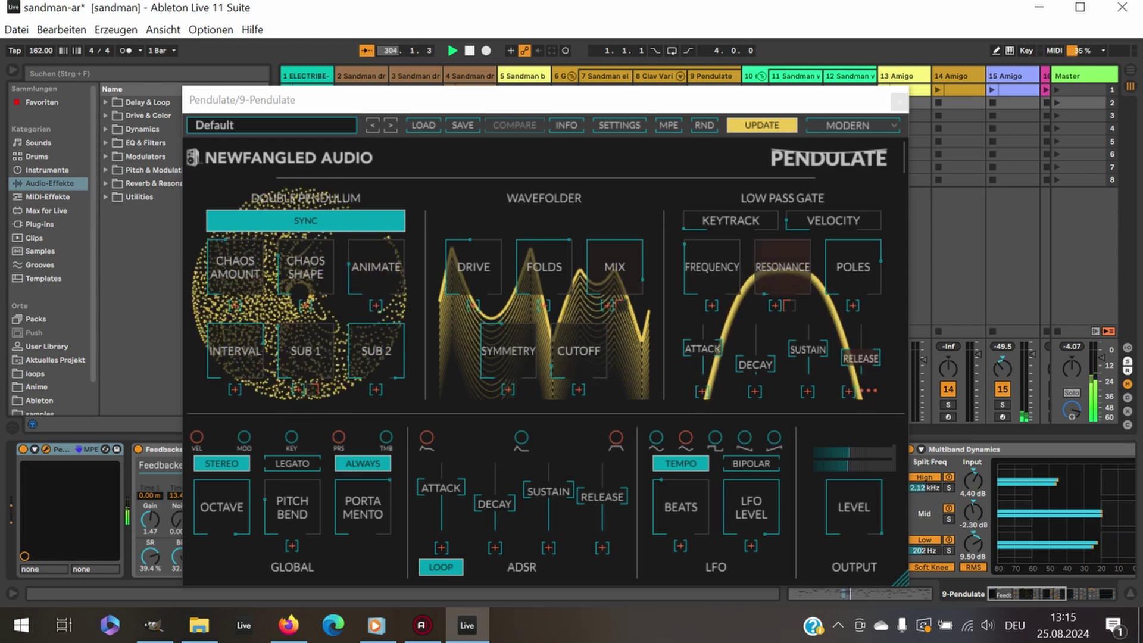
{"action": "key", "text": "ctrl+alt+p"}
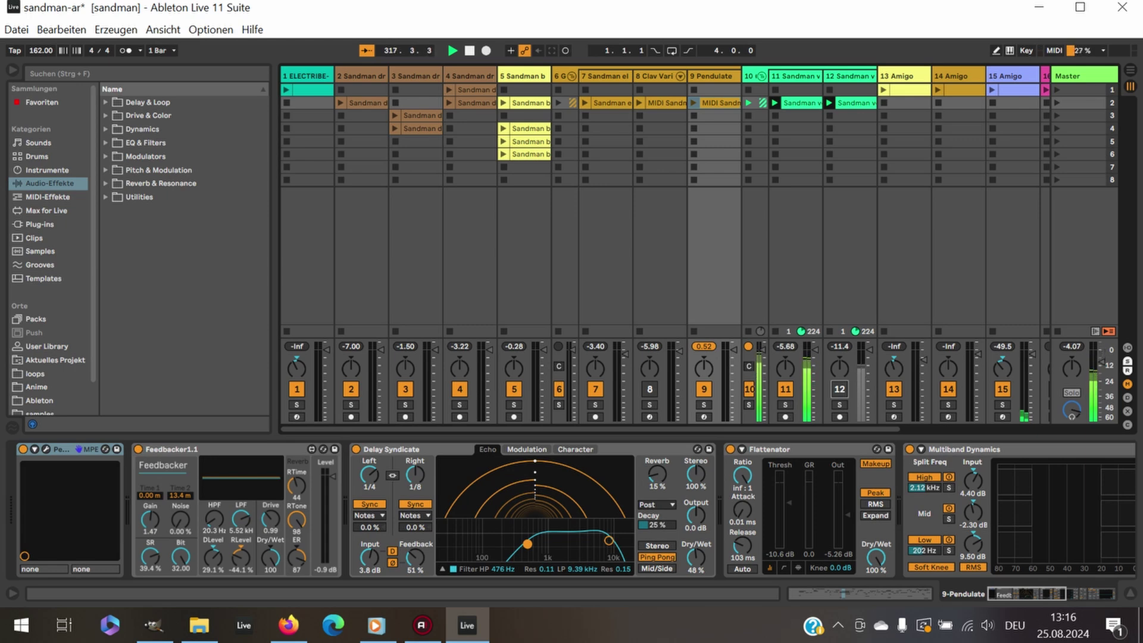
Unmute track 12 and mute track 11 in the green Sandman group
{"action": "left_click", "coordinate": [839, 390]}
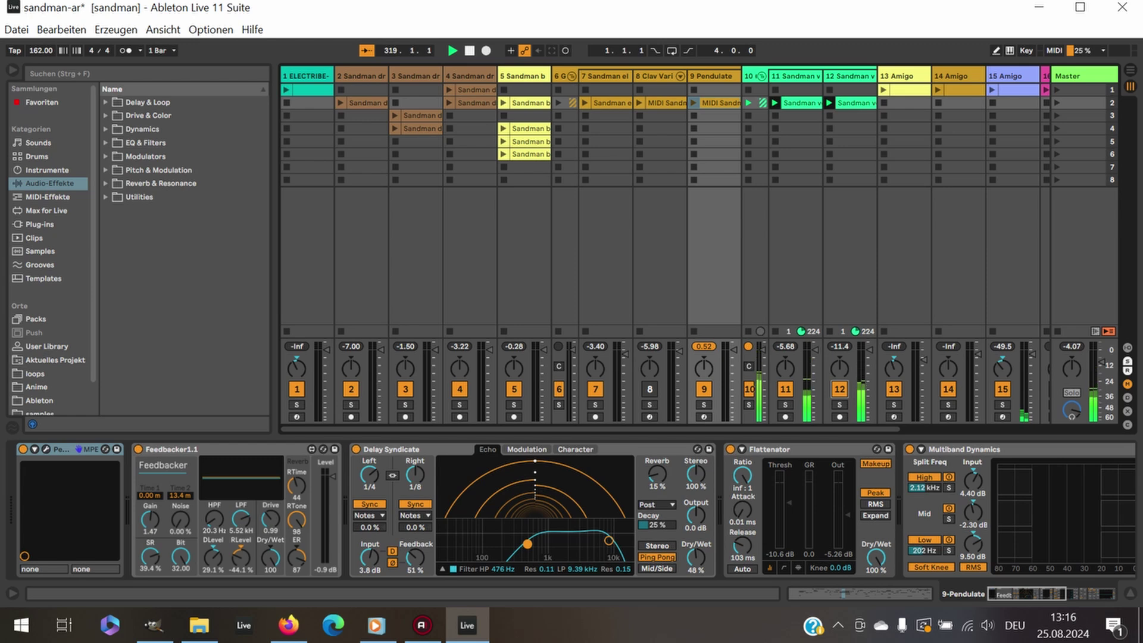
{"action": "left_click", "coordinate": [785, 389]}
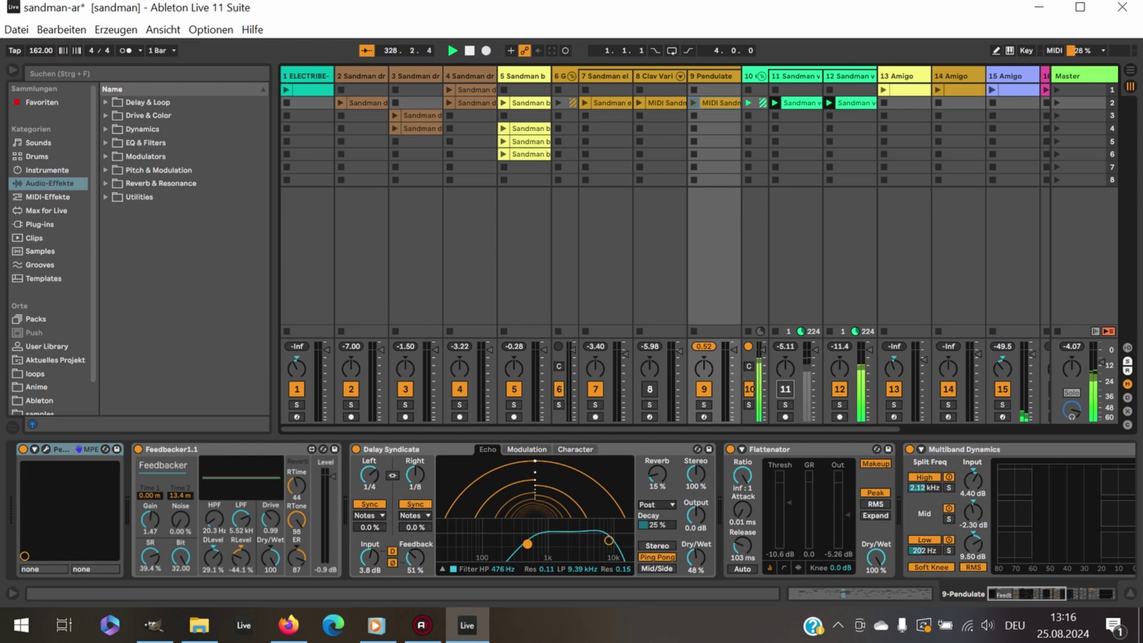
Switch playback from the green group to track 15's Amigo clip and open its Amigo sampler window
{"action": "left_click", "coordinate": [992, 90]}
{"action": "left_click", "coordinate": [748, 115]}
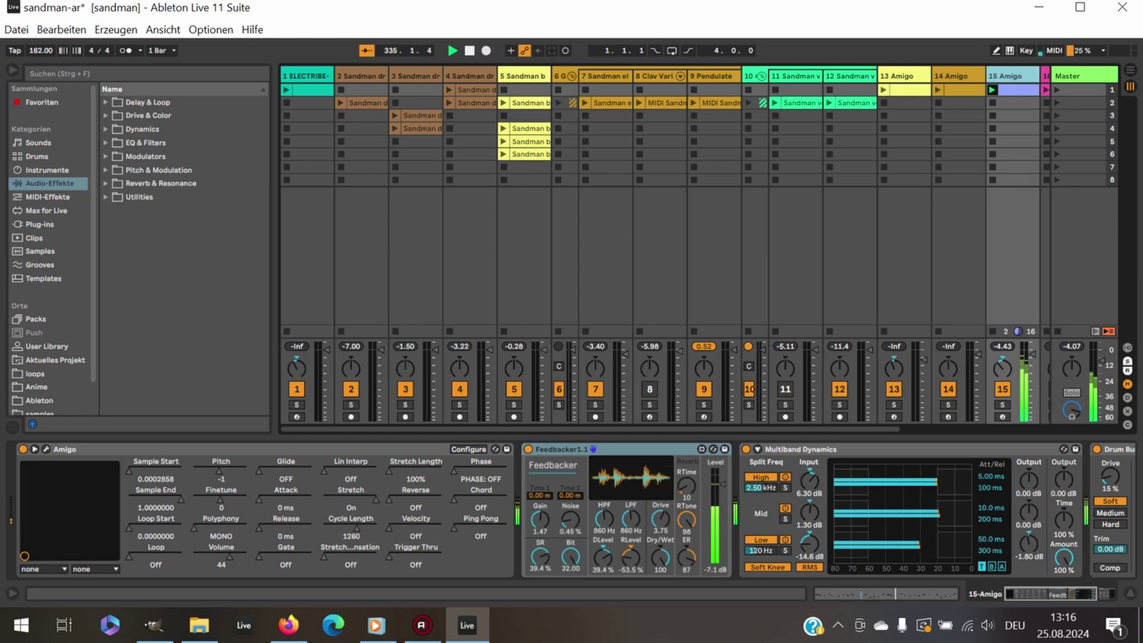
{"action": "left_click", "coordinate": [66, 449]}
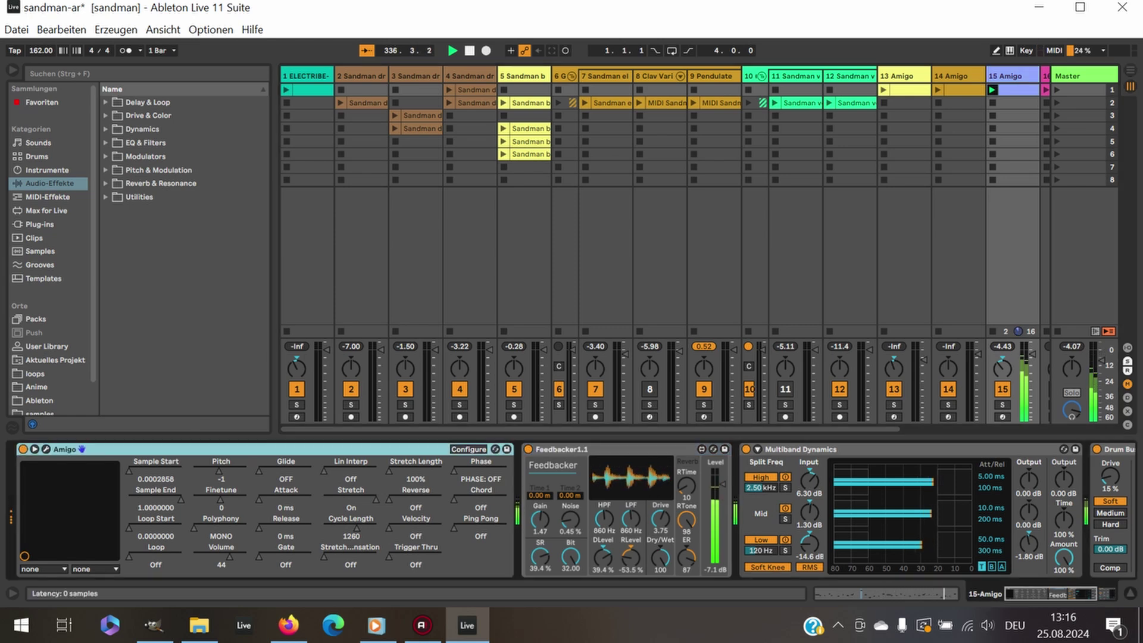
{"action": "left_click", "coordinate": [82, 449]}
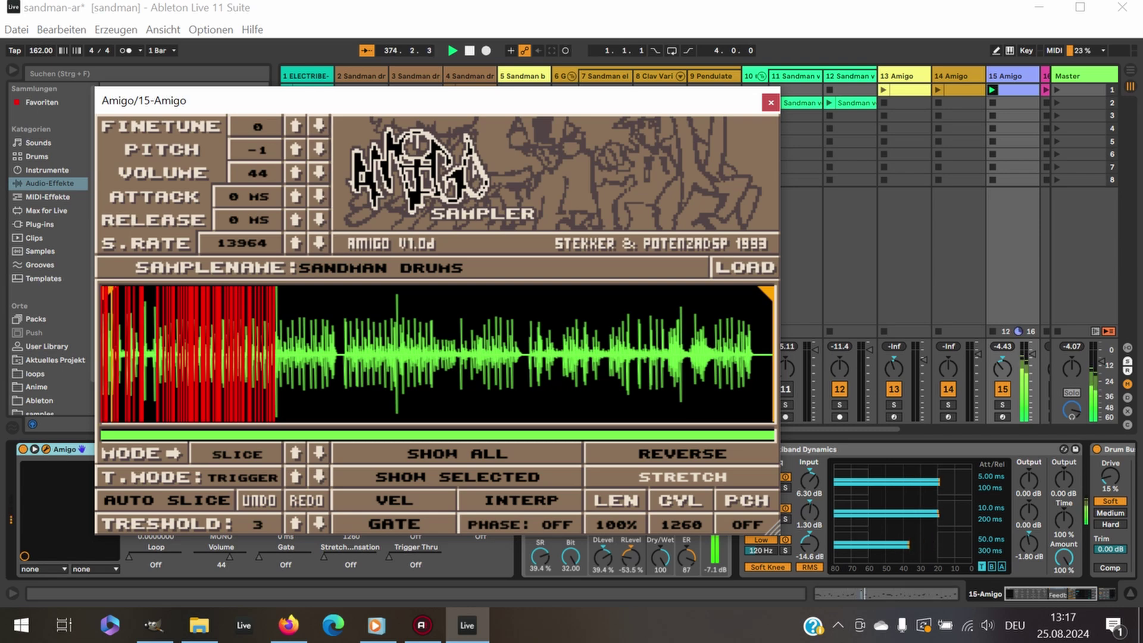
Move the Amigo sampler window out of the way and show the MIDI notes of track 15's clip
{"action": "left_click_drag", "start_coordinate": [462, 106], "coordinate": [189, 41]}
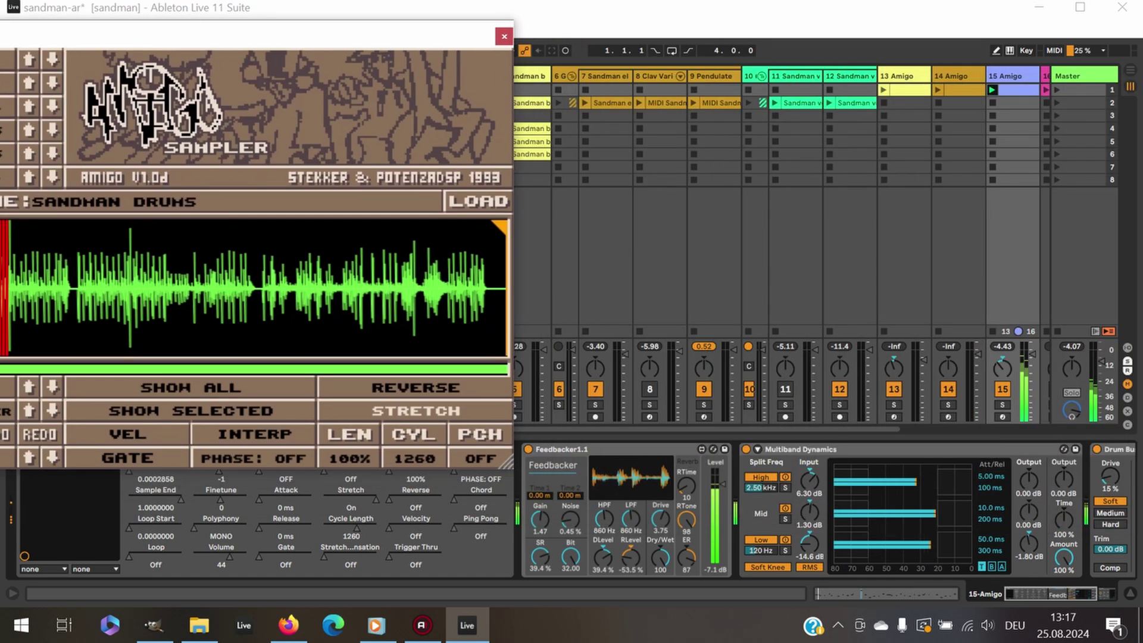
{"action": "left_click", "coordinate": [527, 449]}
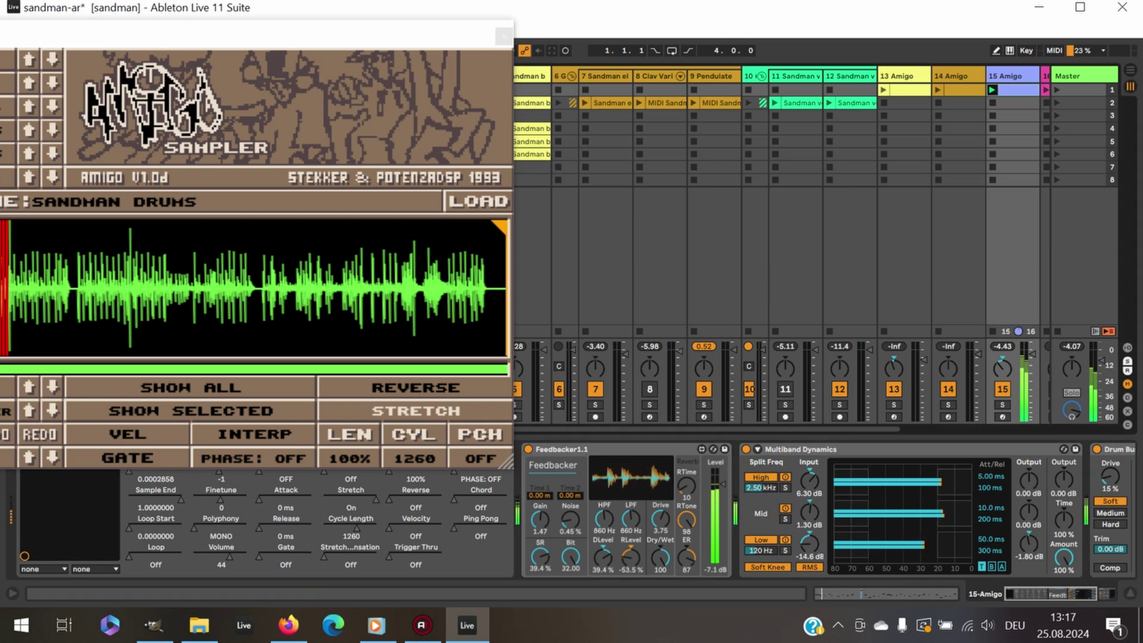
{"action": "key", "text": "shift+Tab"}
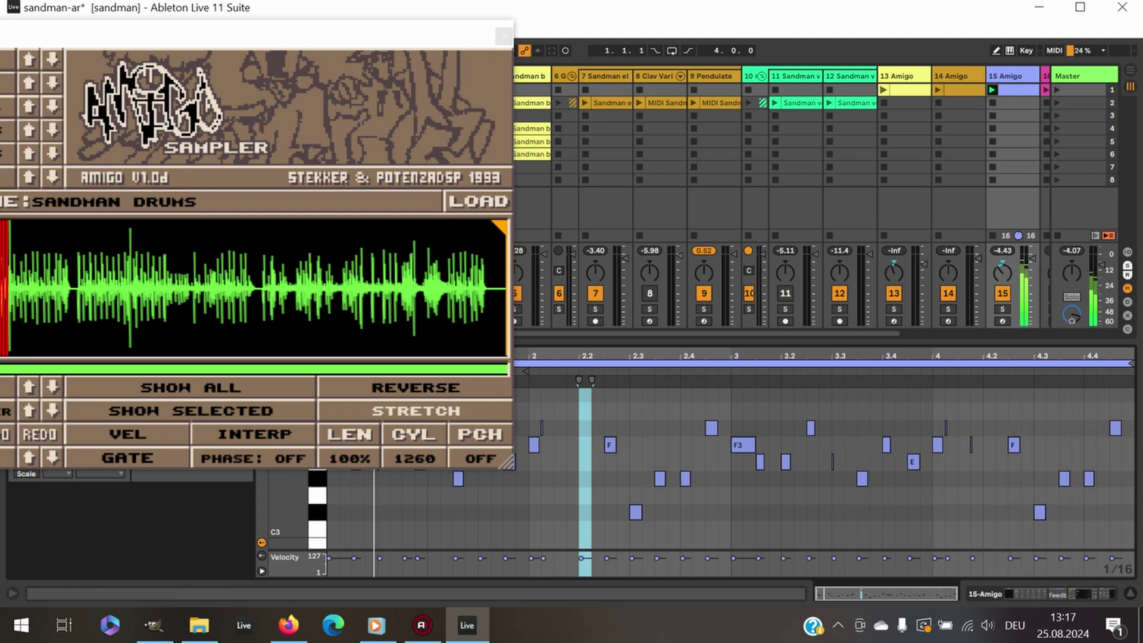
Audition the Amigo clips on tracks 13 and 14, showing track 13's devices and opening track 14's Amigo sampler
{"action": "left_click", "coordinate": [883, 89]}
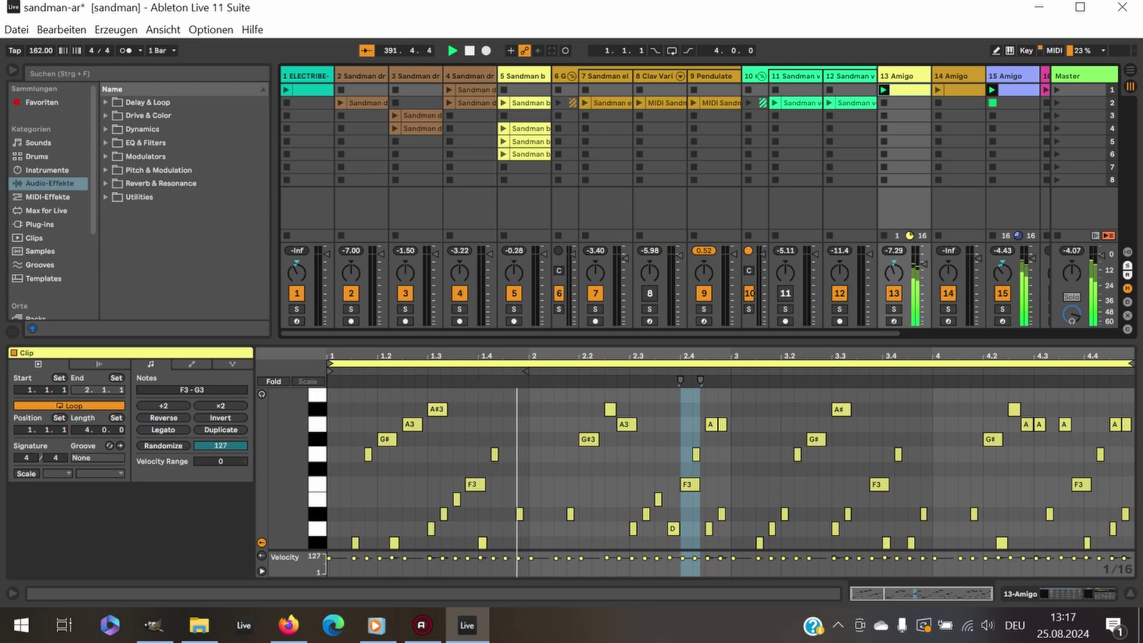
{"action": "key", "text": "shift+Tab"}
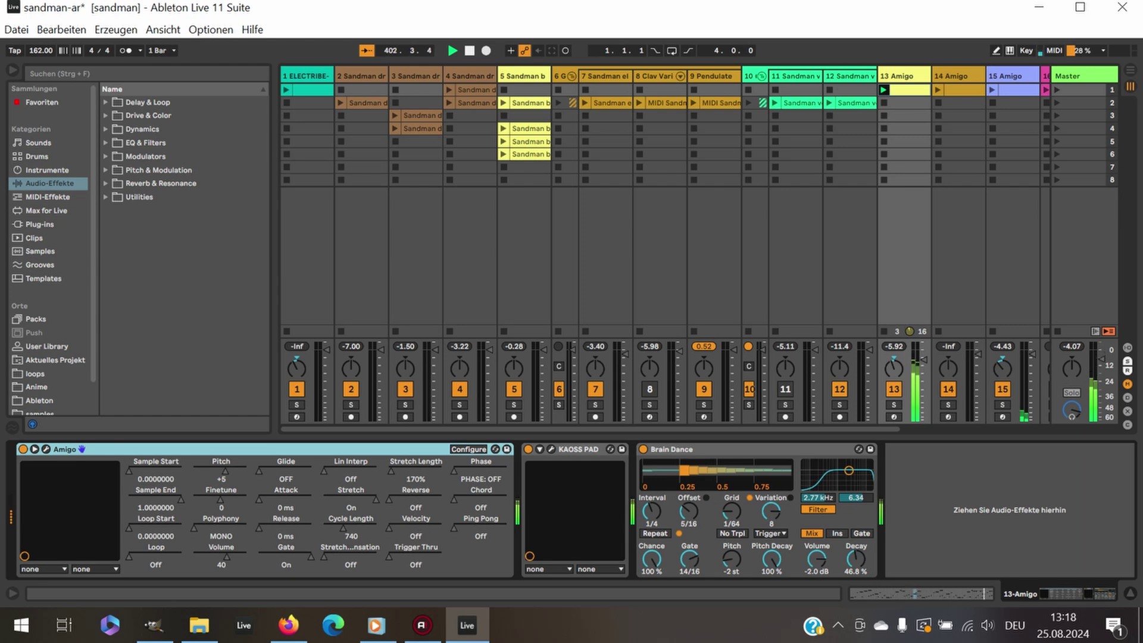
{"action": "left_click", "coordinate": [938, 89]}
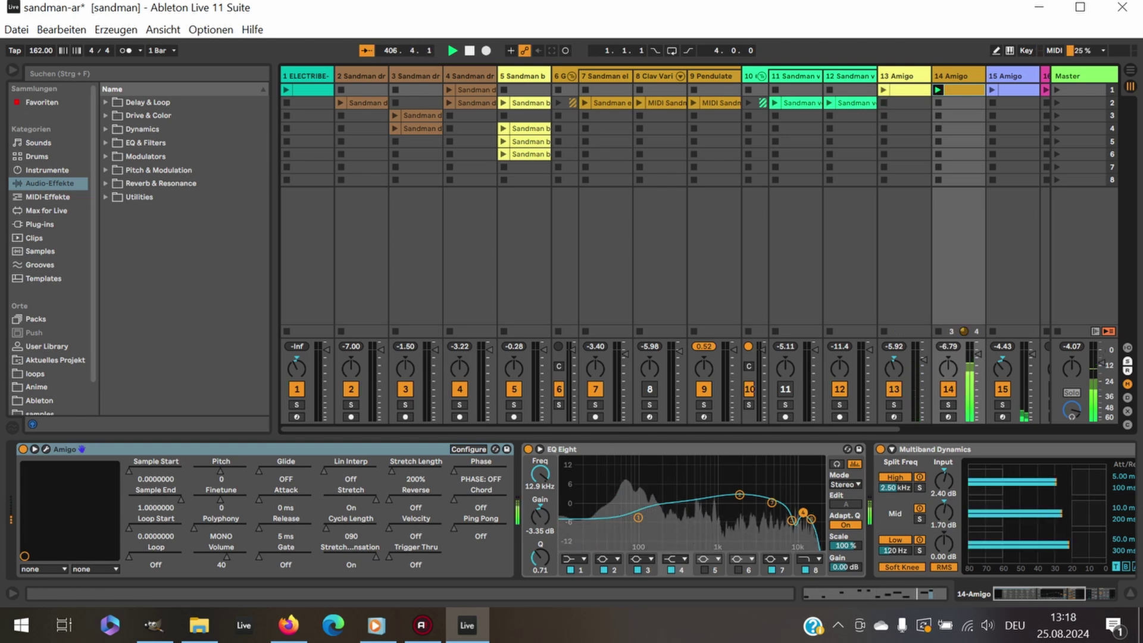
{"action": "left_click", "coordinate": [46, 449]}
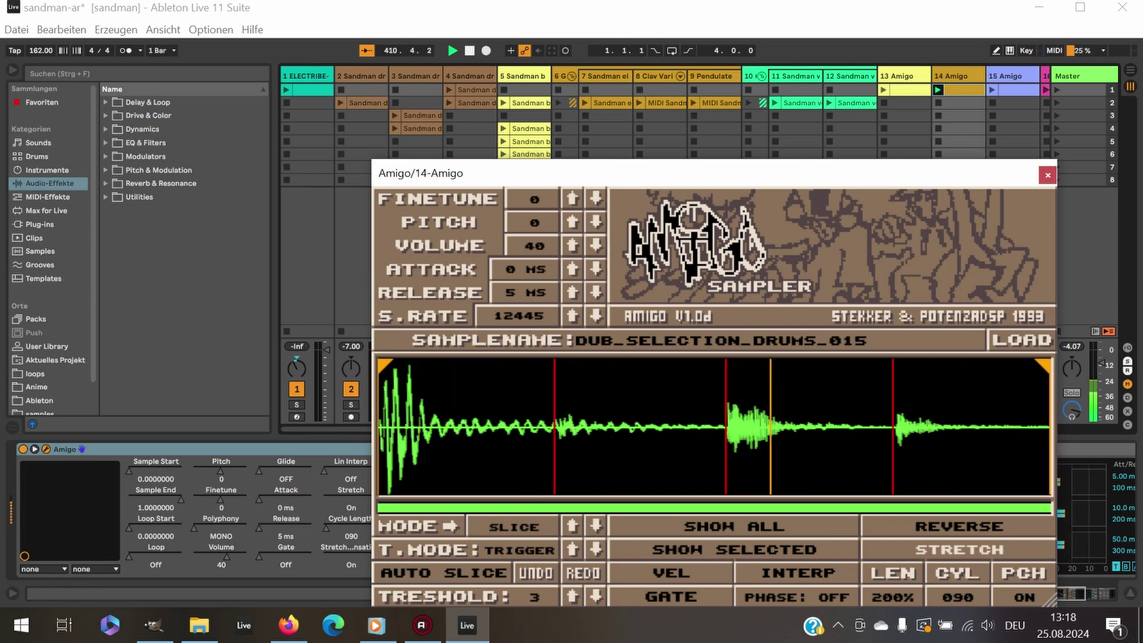
Launch the Amigo clip on track 16 and show its MIDI notes
{"action": "left_click", "coordinate": [1045, 90]}
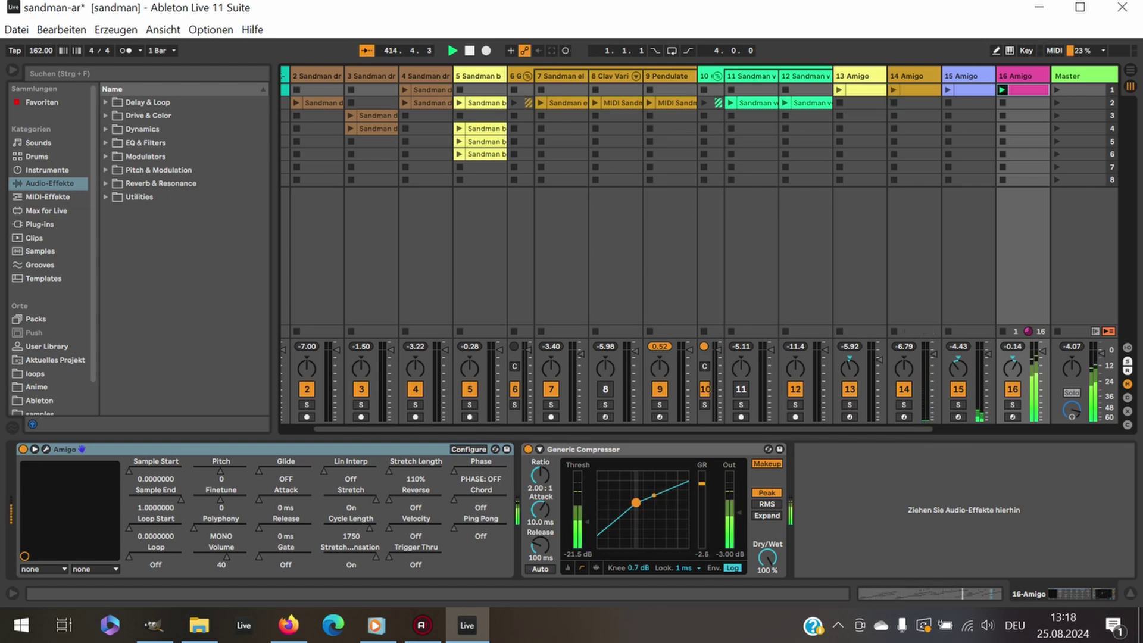
{"action": "key", "text": "shift+Tab"}
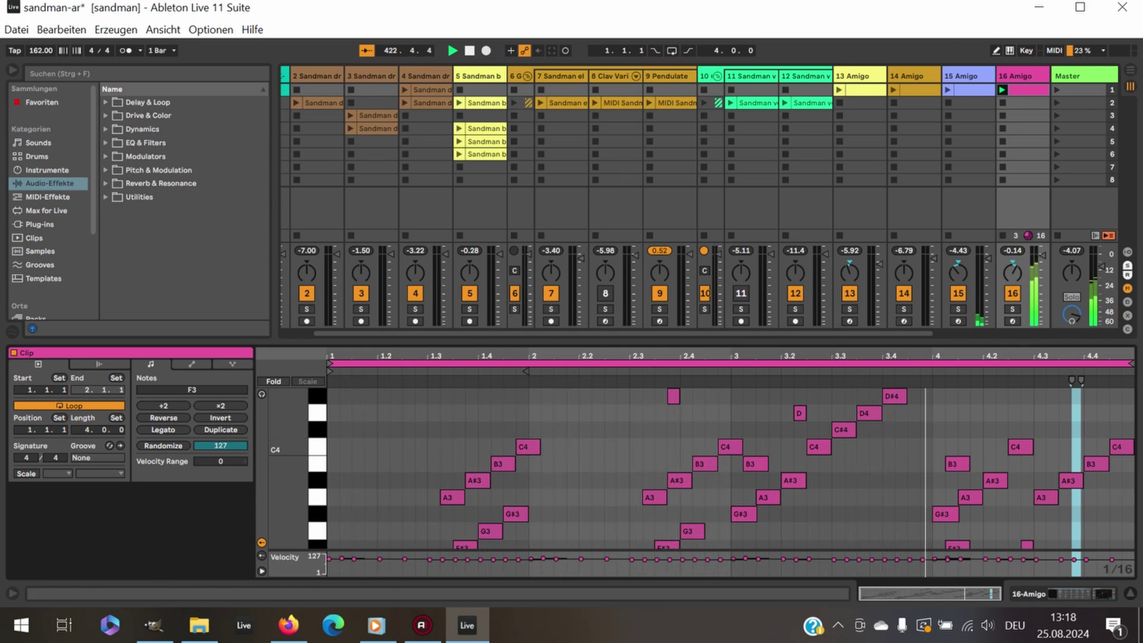
{"action": "left_click_drag", "start_coordinate": [833, 333], "coordinate": [795, 333]}
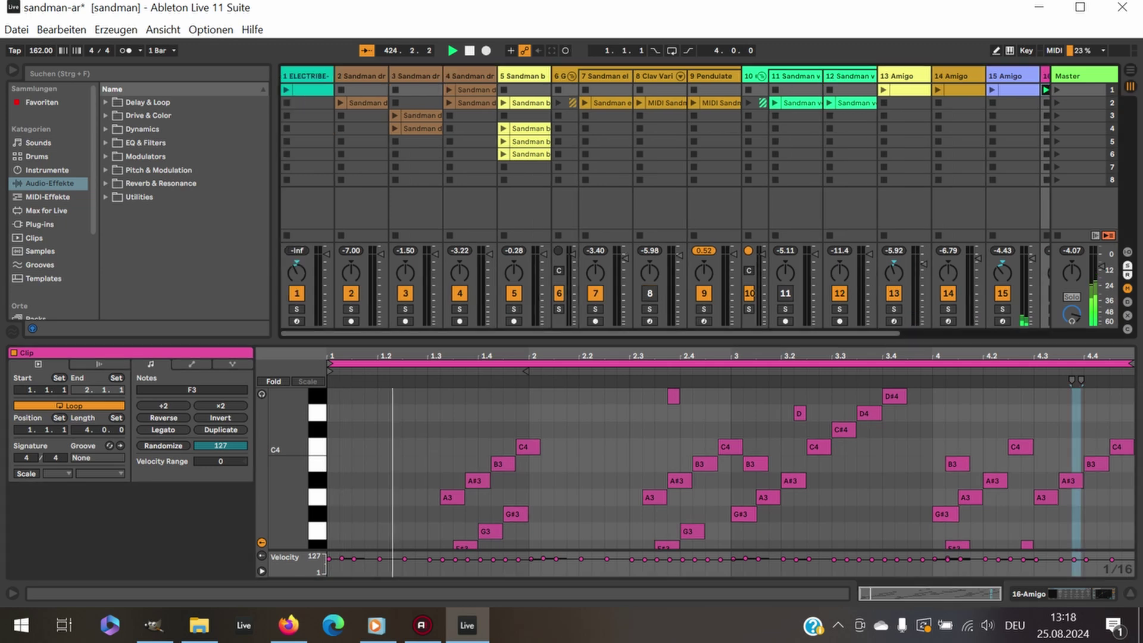
Audition the ELECTRIBE clip on track 1, showing its devices, the ELECTRIBE-R plug-in window and the clip's MIDI notes
{"action": "left_click", "coordinate": [286, 90]}
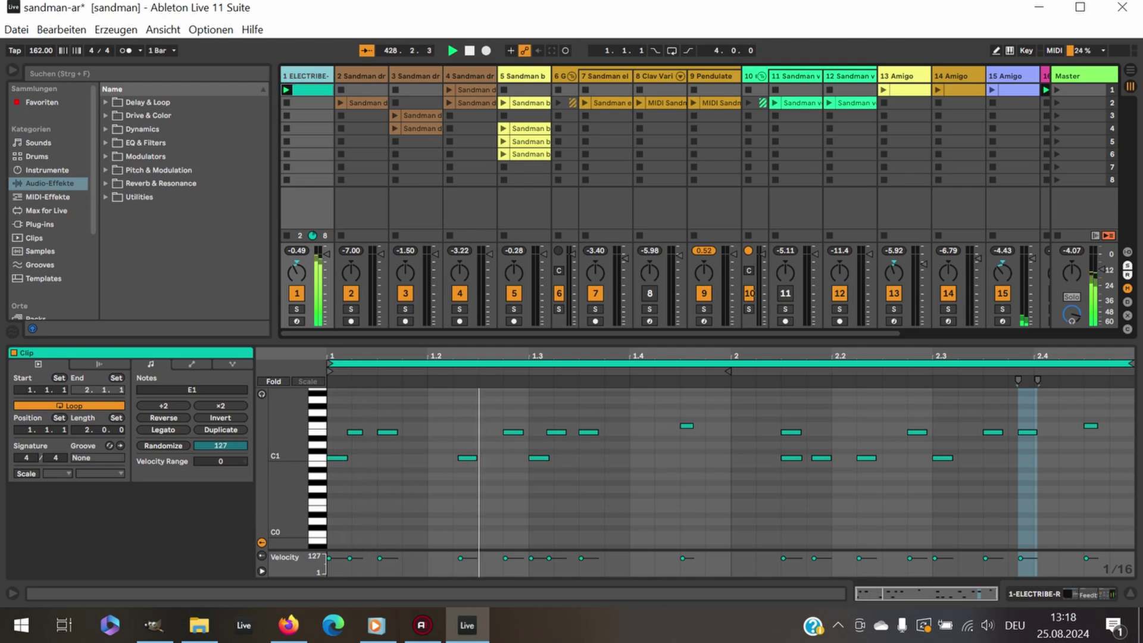
{"action": "key", "text": "shift+Tab"}
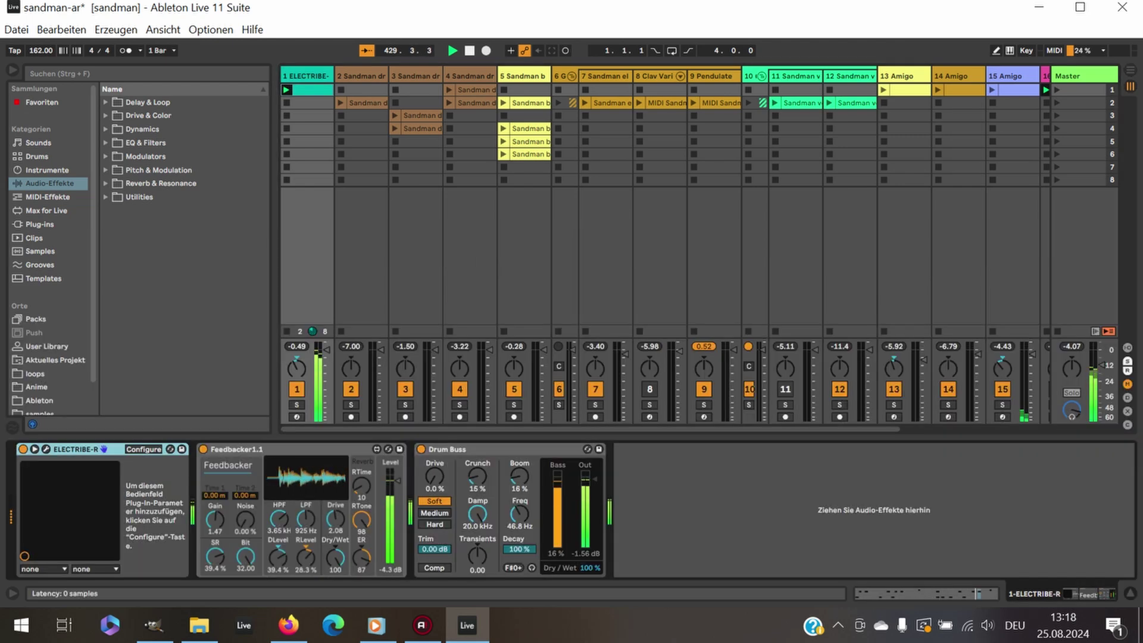
{"action": "left_click", "coordinate": [45, 450]}
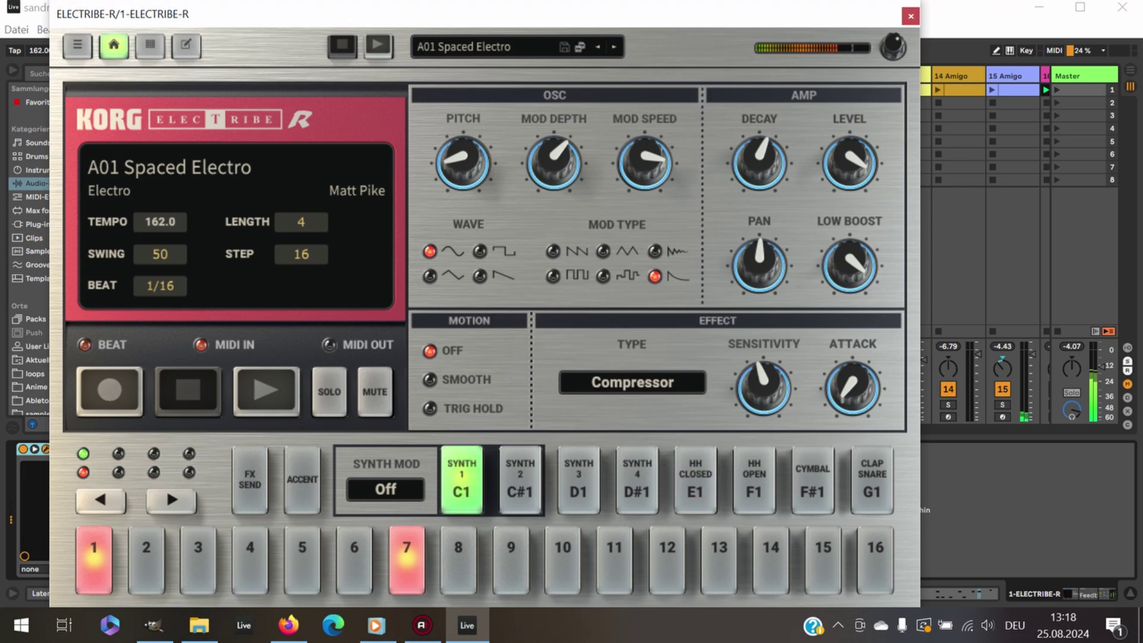
{"action": "left_click", "coordinate": [910, 16]}
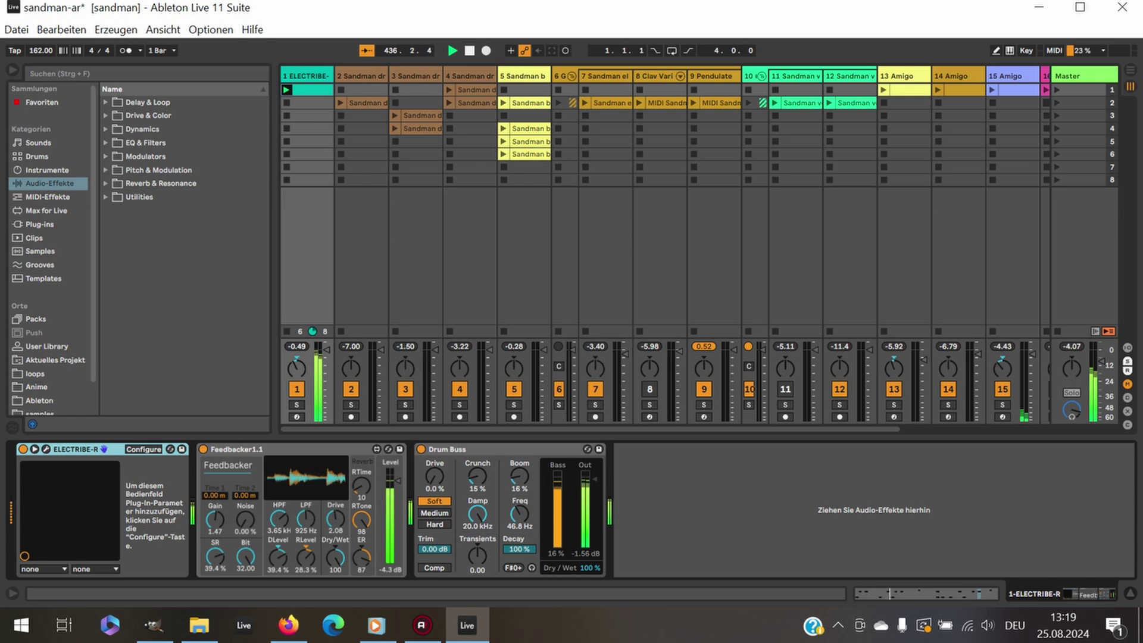
{"action": "key", "text": "shift+Tab"}
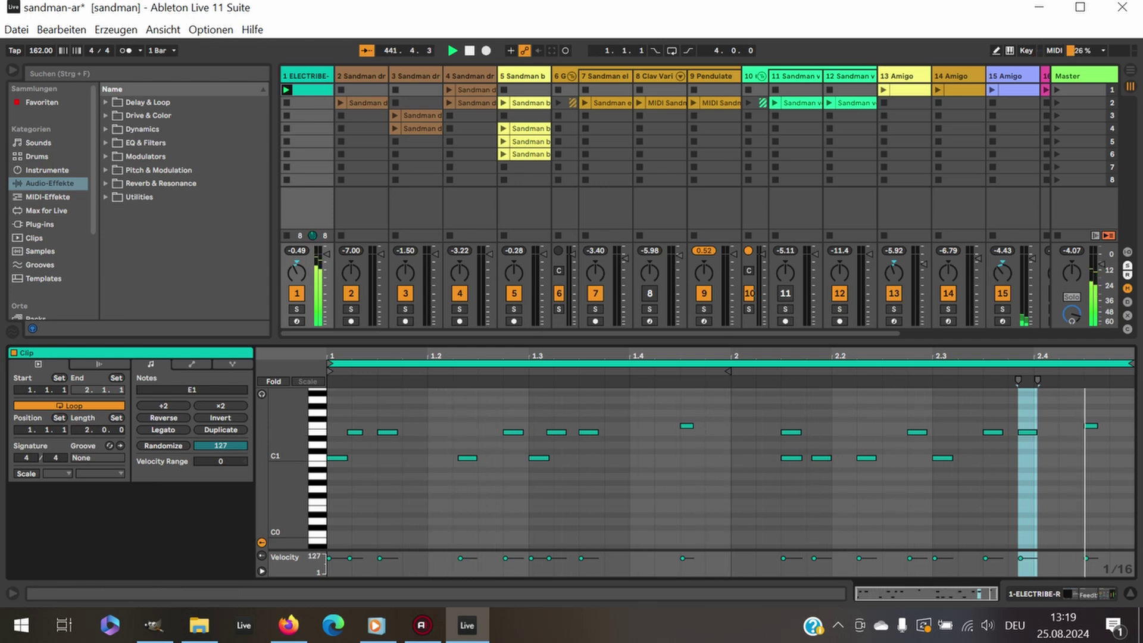
Layer the scene 2 Sandman drums clips on tracks 2 and 4 with the Amigo clips on tracks 15 and 16
{"action": "left_click", "coordinate": [341, 103]}
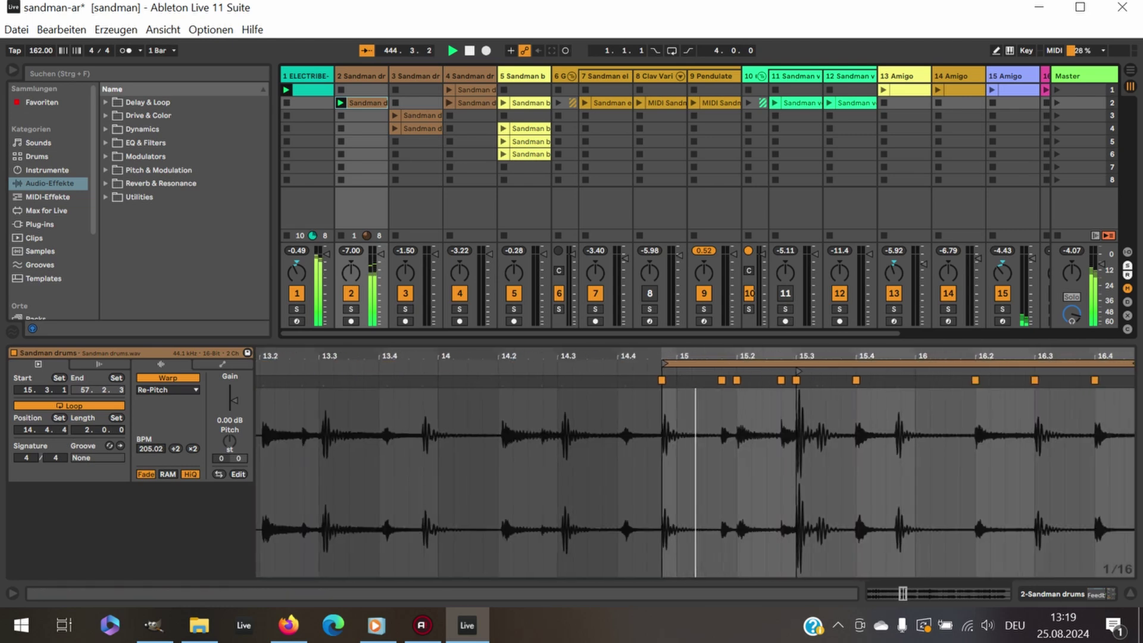
{"action": "left_click", "coordinate": [450, 103]}
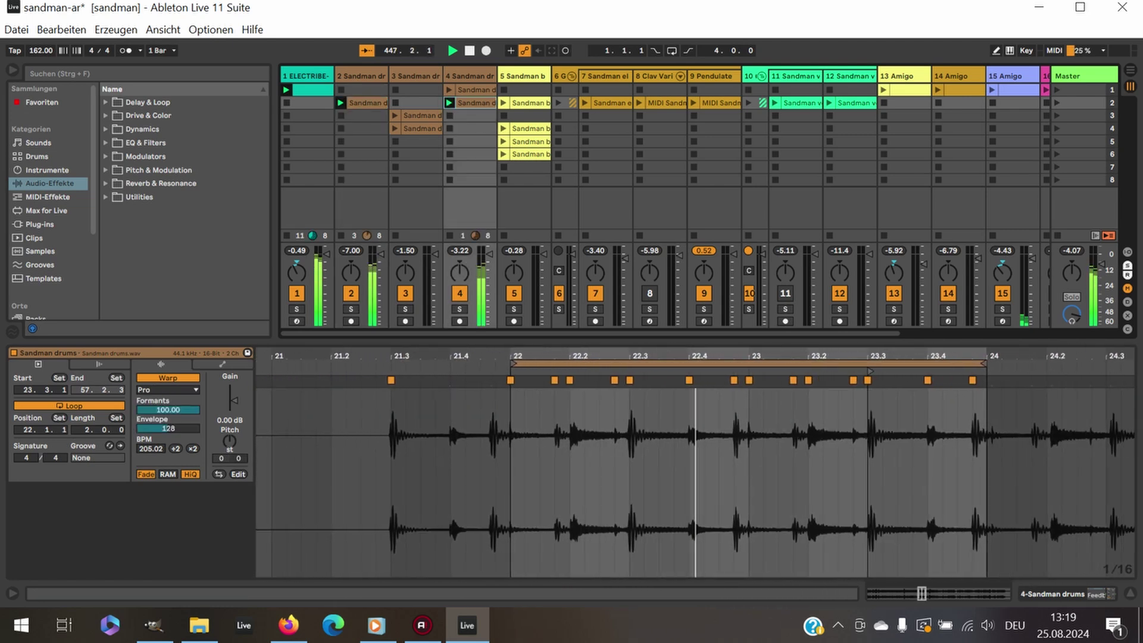
{"action": "scroll", "coordinate": [665, 196], "scroll_direction": "right", "scroll_amount": 5}
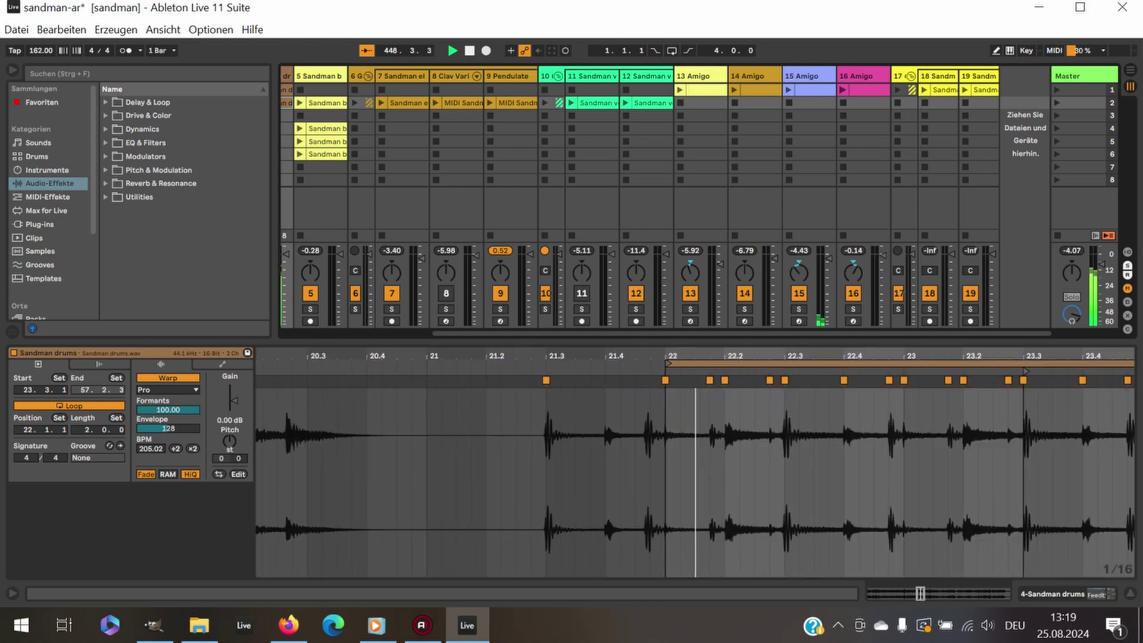
{"action": "left_click", "coordinate": [788, 90]}
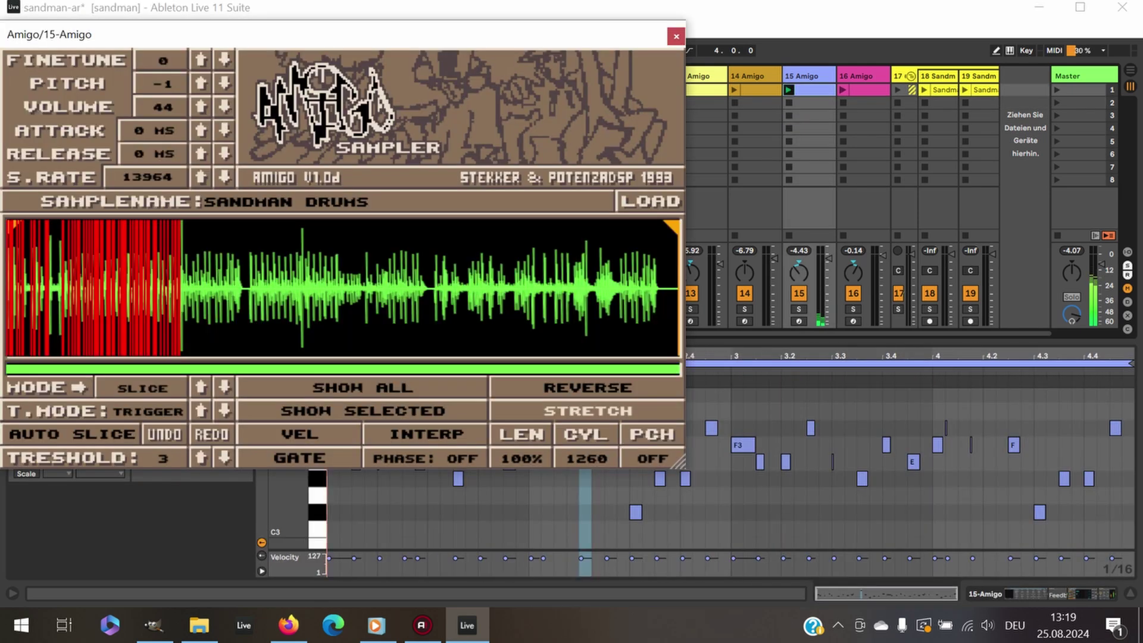
{"action": "left_click", "coordinate": [842, 90]}
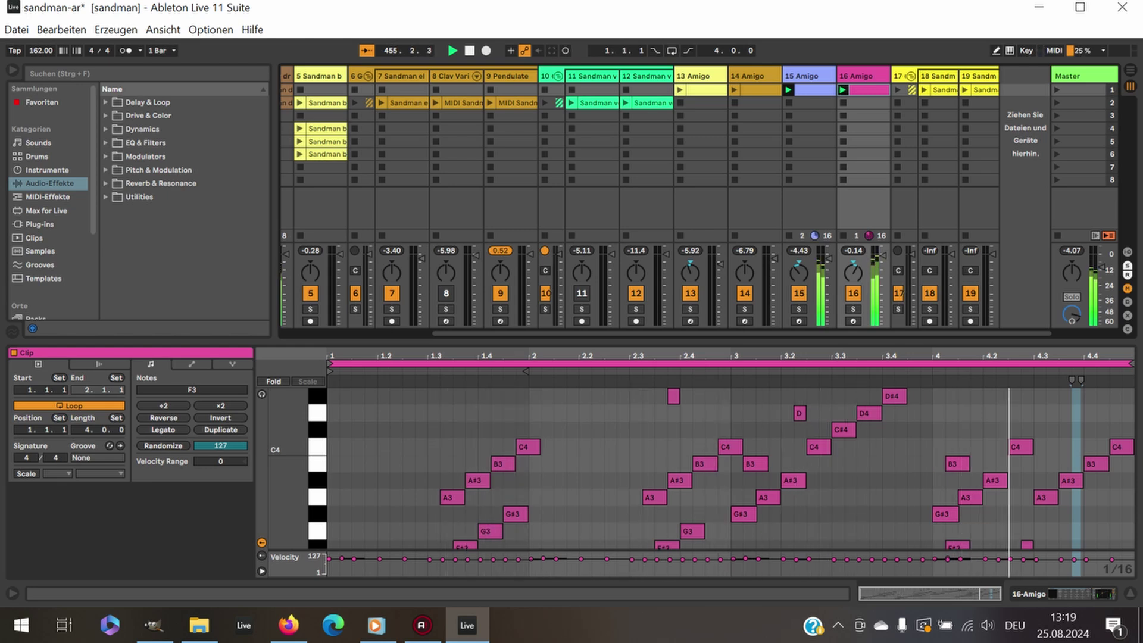
Stop playback, return all tracks to the arrangement and show the full song length in Arrangement View with the detail view hidden
{"action": "key", "text": "space"}
{"action": "key", "text": "Tab"}
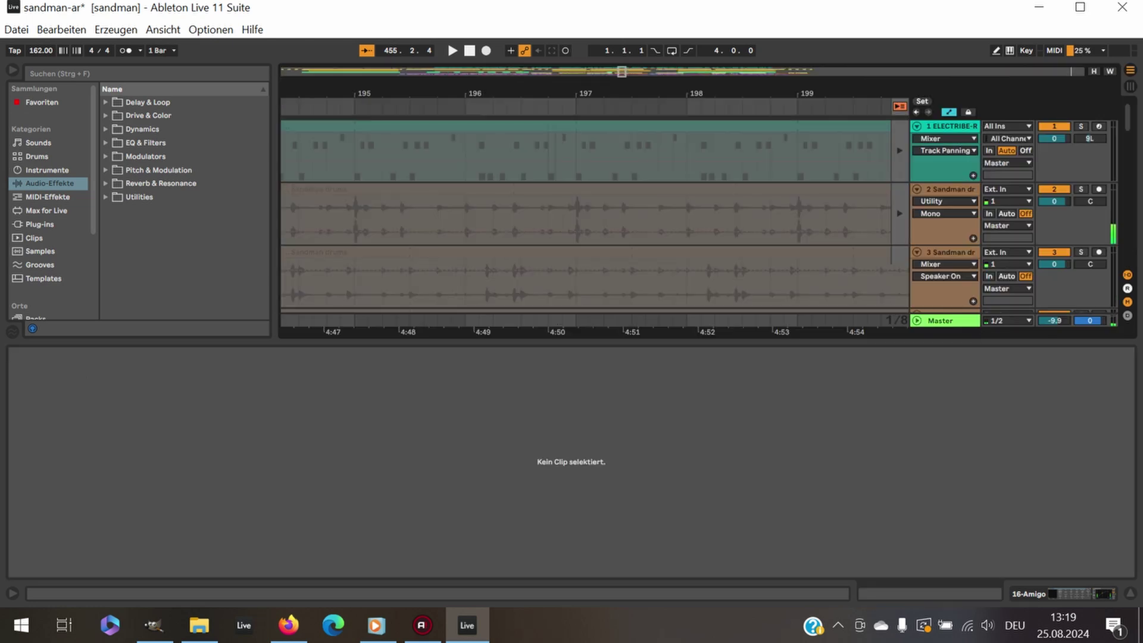
{"action": "key", "text": "F10"}
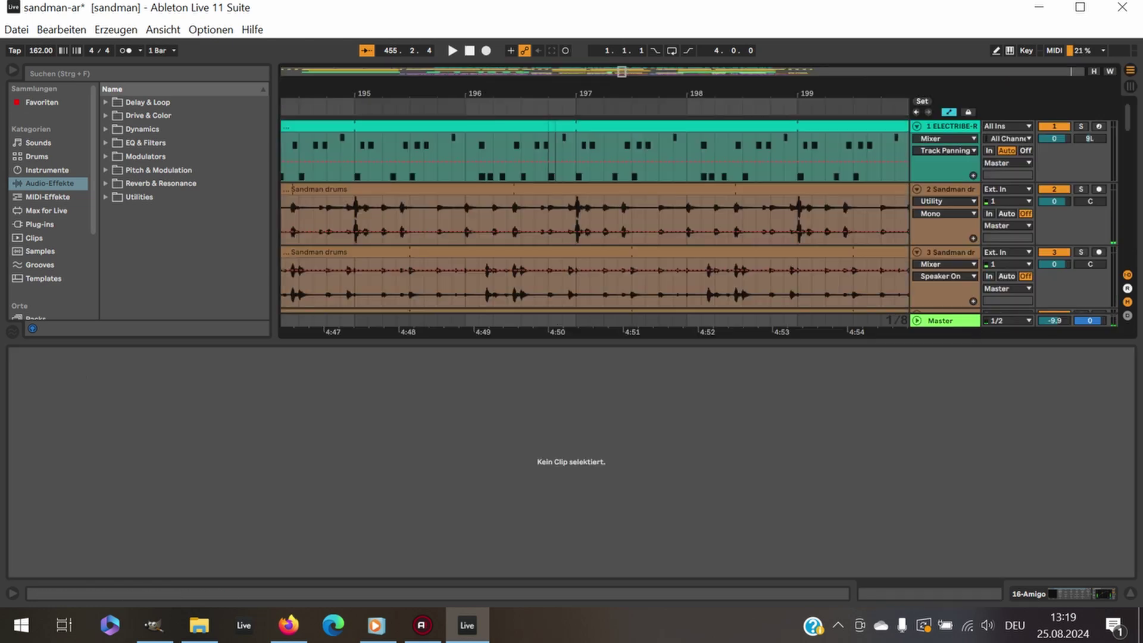
{"action": "key", "text": "ctrl+alt+l"}
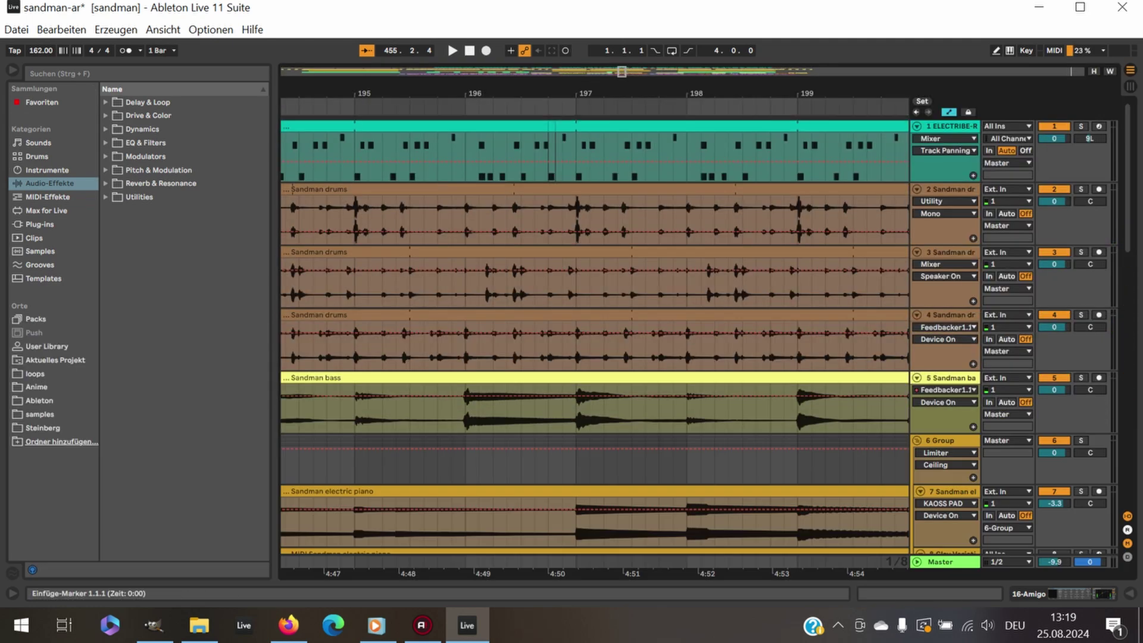
{"action": "key", "text": "w"}
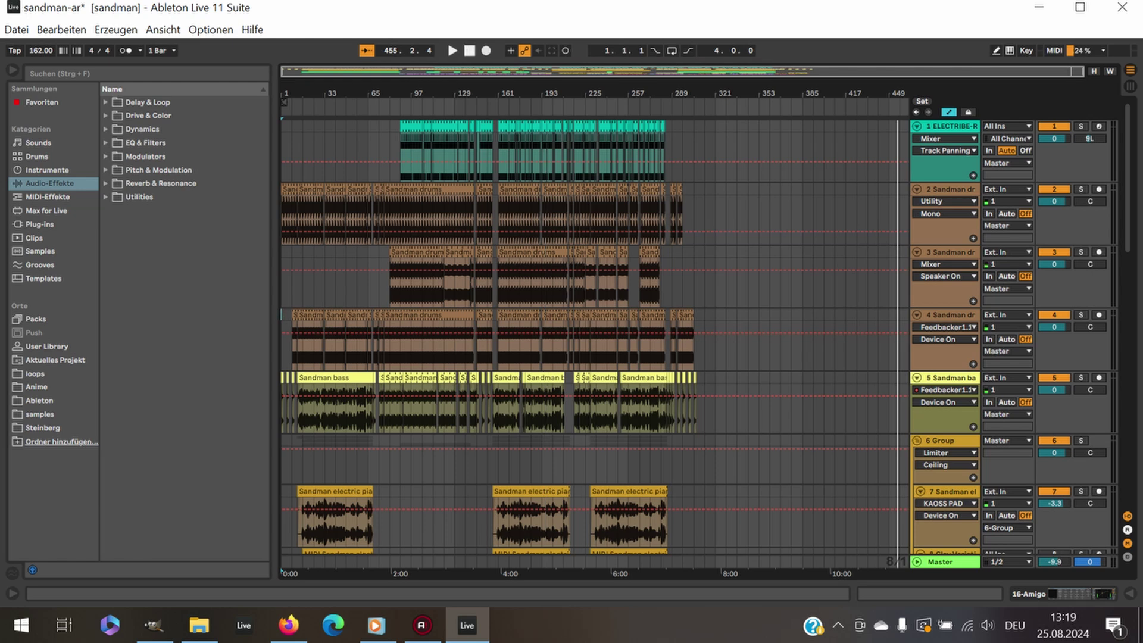
Play the arrangement from the start, restart it around bar 225, and examine the clip layout down to the lowest tracks
{"action": "key", "text": "Home"}
{"action": "key", "text": "space"}
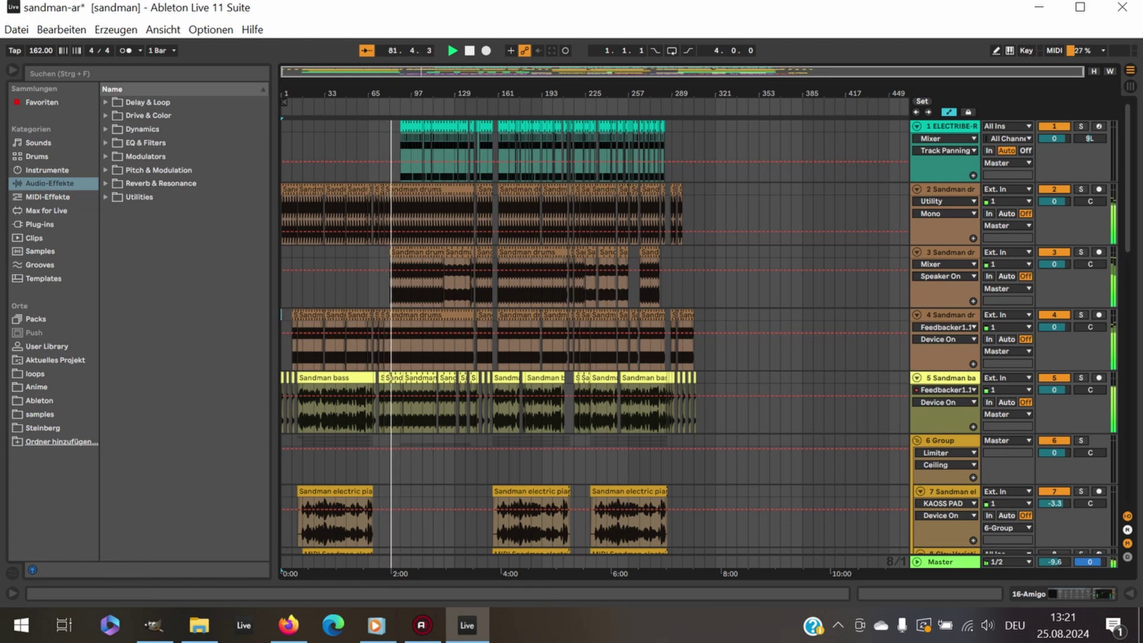
{"action": "scroll", "coordinate": [596, 333], "scroll_direction": "down", "scroll_amount": 10}
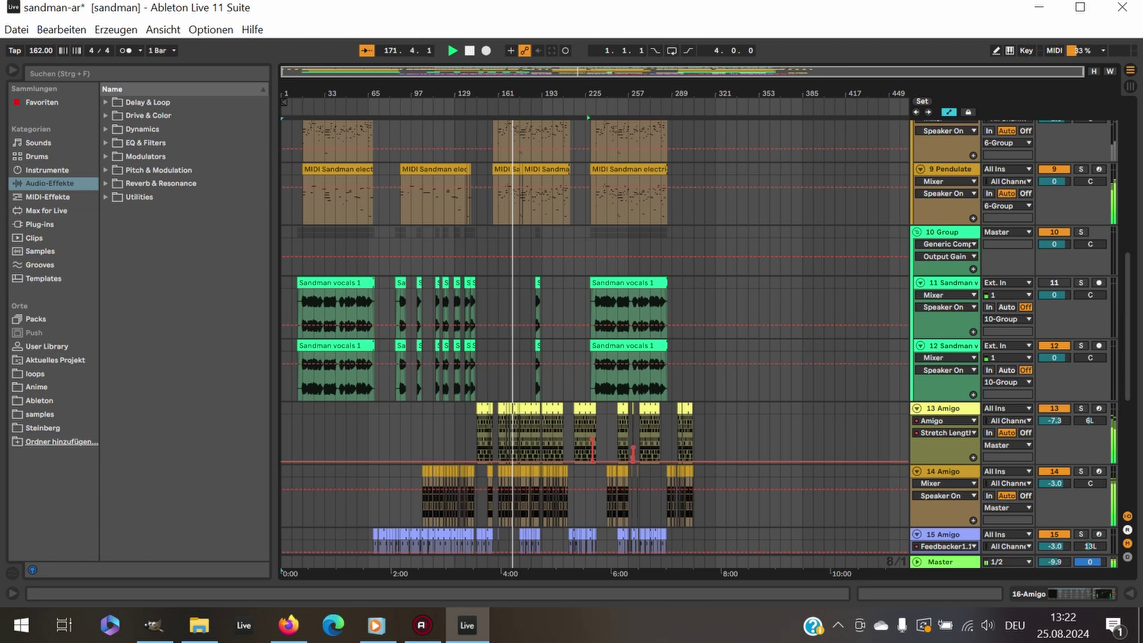
{"action": "key", "text": "space"}
{"action": "key", "text": "space"}
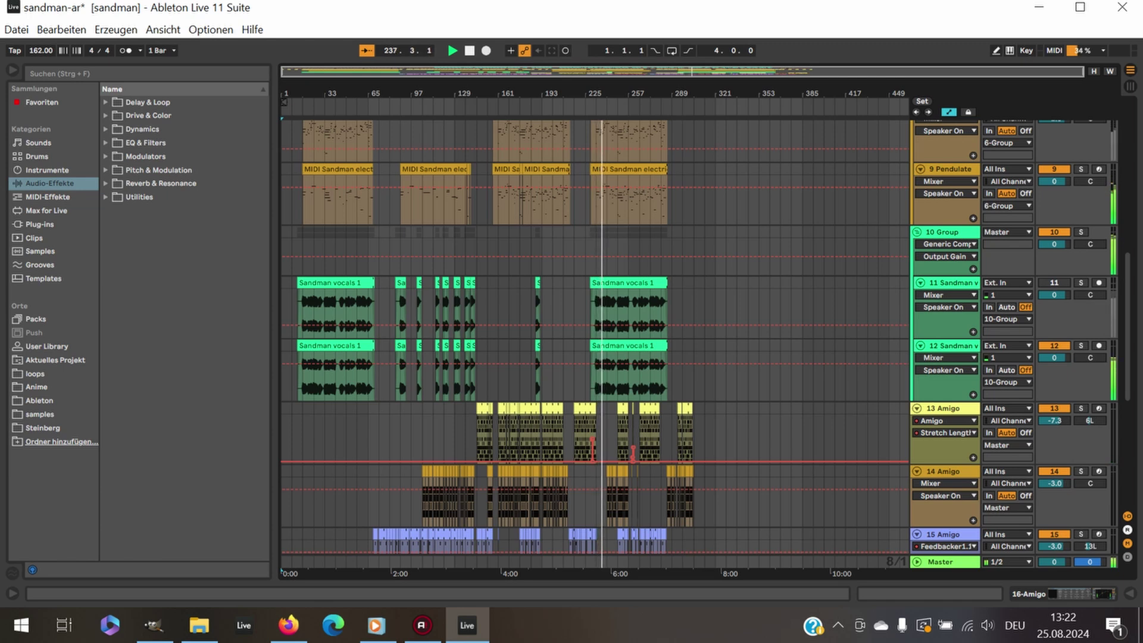
{"action": "scroll", "coordinate": [595, 339], "scroll_direction": "down", "scroll_amount": 5}
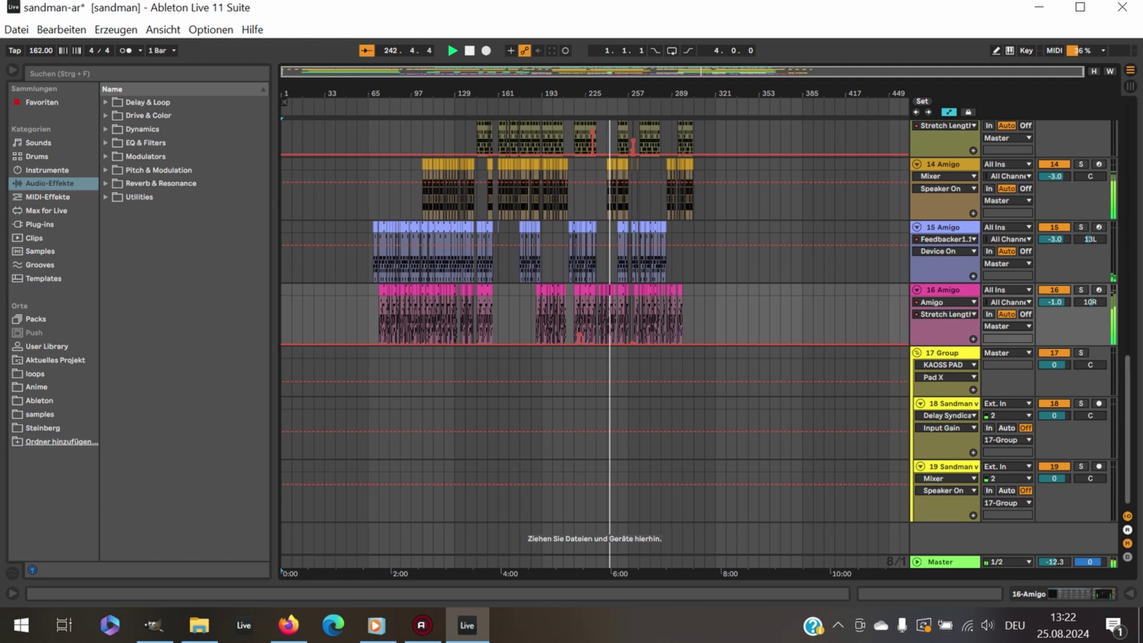
{"action": "scroll", "coordinate": [595, 344], "scroll_direction": "up", "scroll_amount": 1}
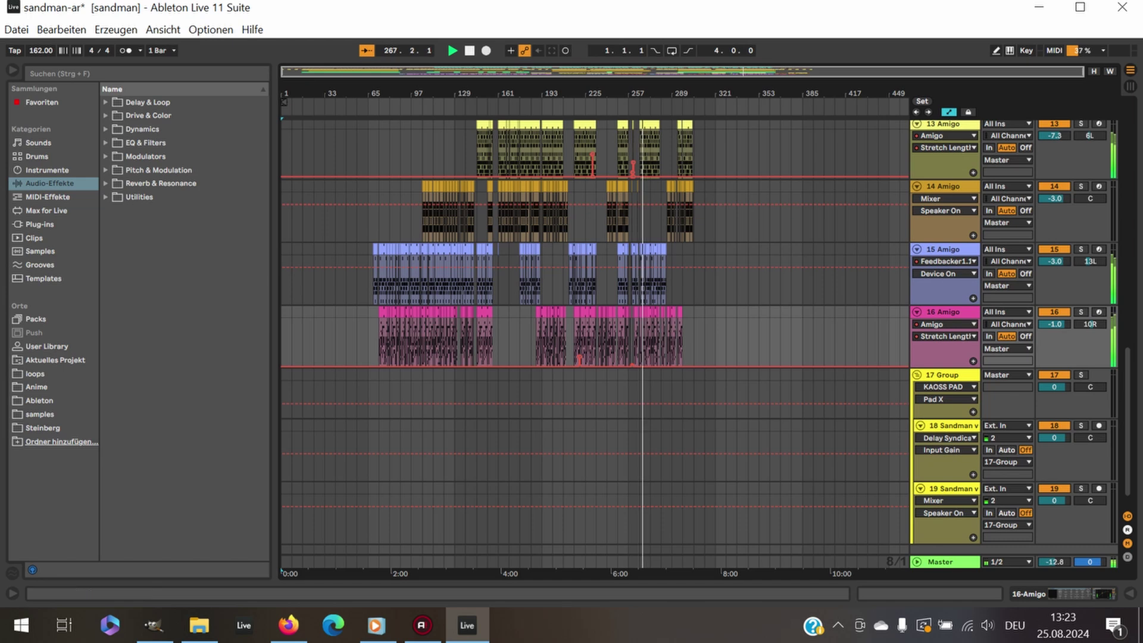
Solo the four Amigo tracks 13, 14, 15 and 16 together
{"action": "left_click", "coordinate": [1081, 124]}
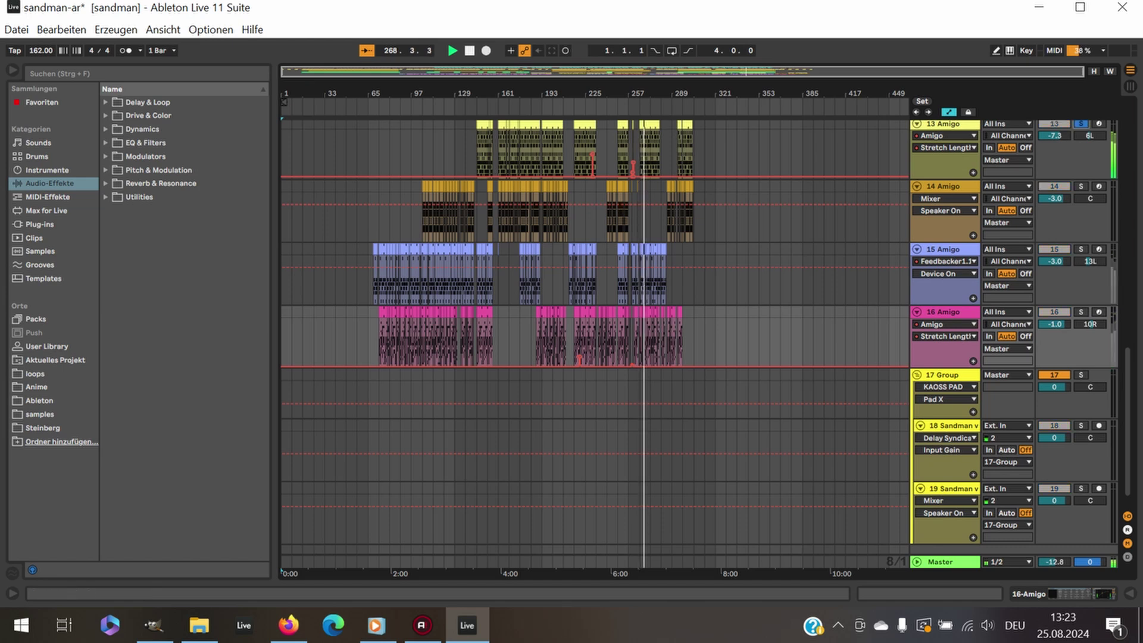
{"action": "left_click", "coordinate": [1080, 187]}
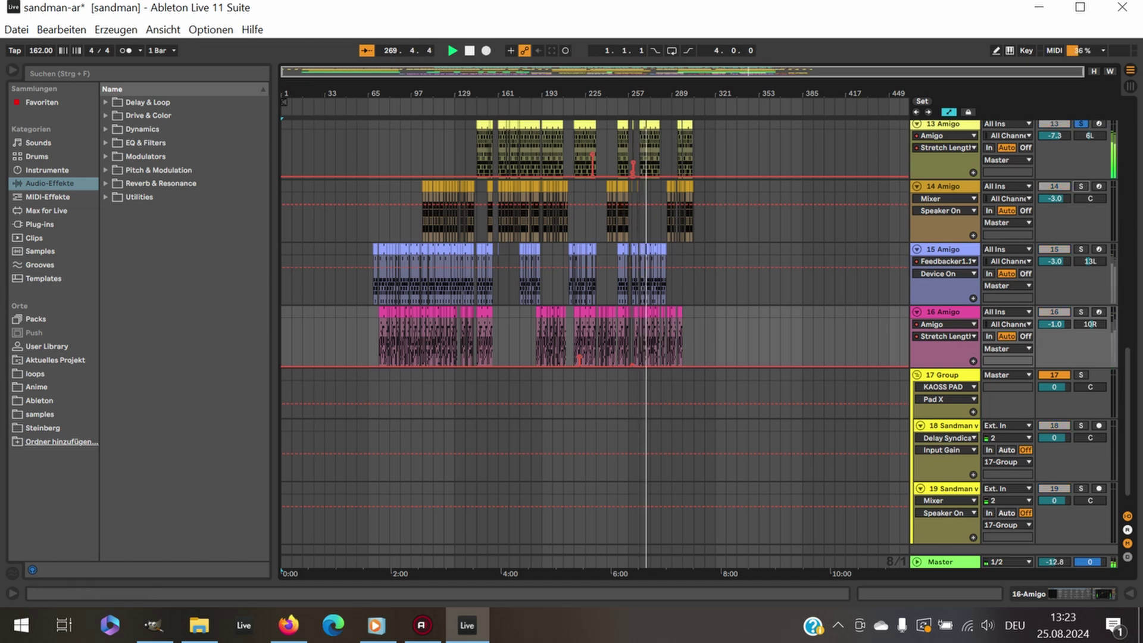
{"action": "left_click", "coordinate": [1081, 249]}
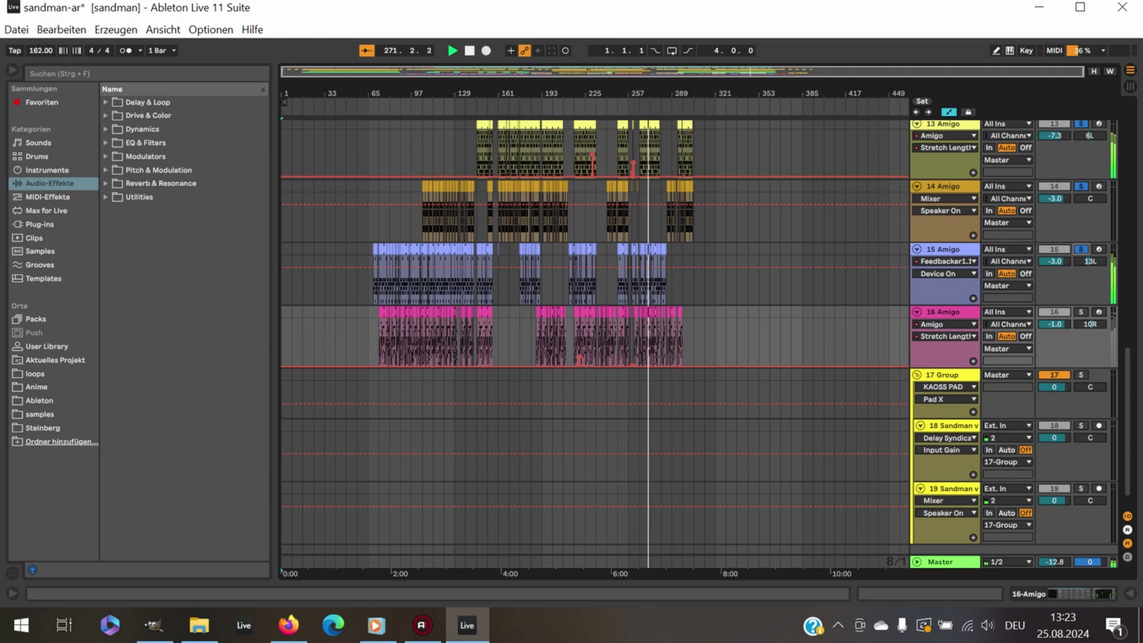
{"action": "left_click", "coordinate": [1081, 312]}
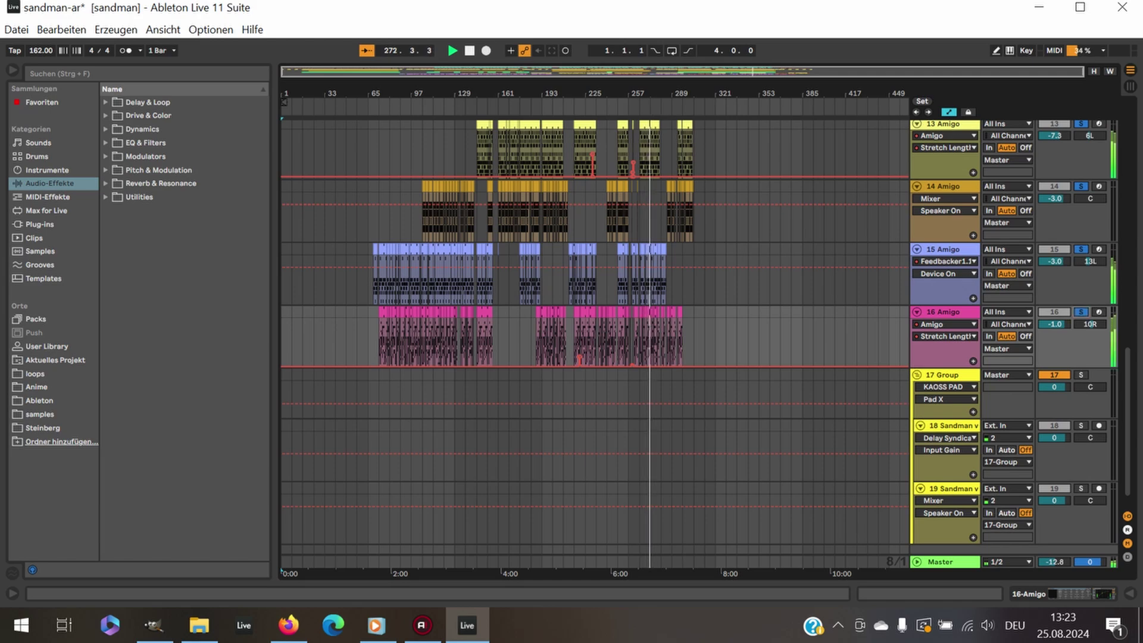
Play the soloed Amigo tracks from just before bar 65, examine their clips close up and show track 16's devices
{"action": "left_click", "coordinate": [367, 109]}
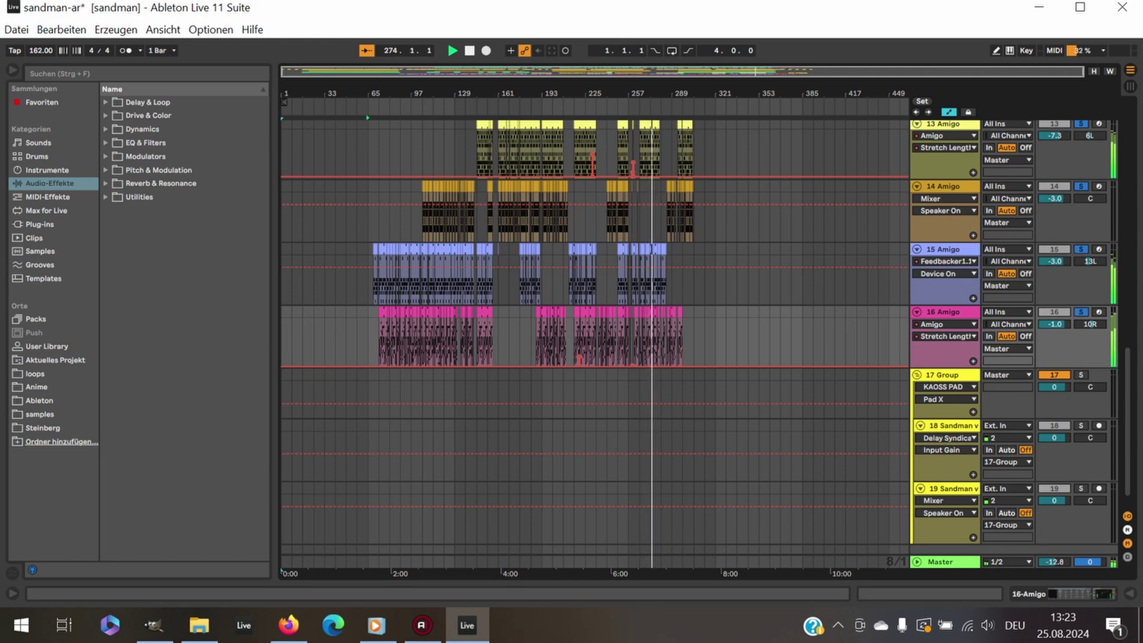
{"action": "left_click_drag", "start_coordinate": [393, 94], "coordinate": [404, 238]}
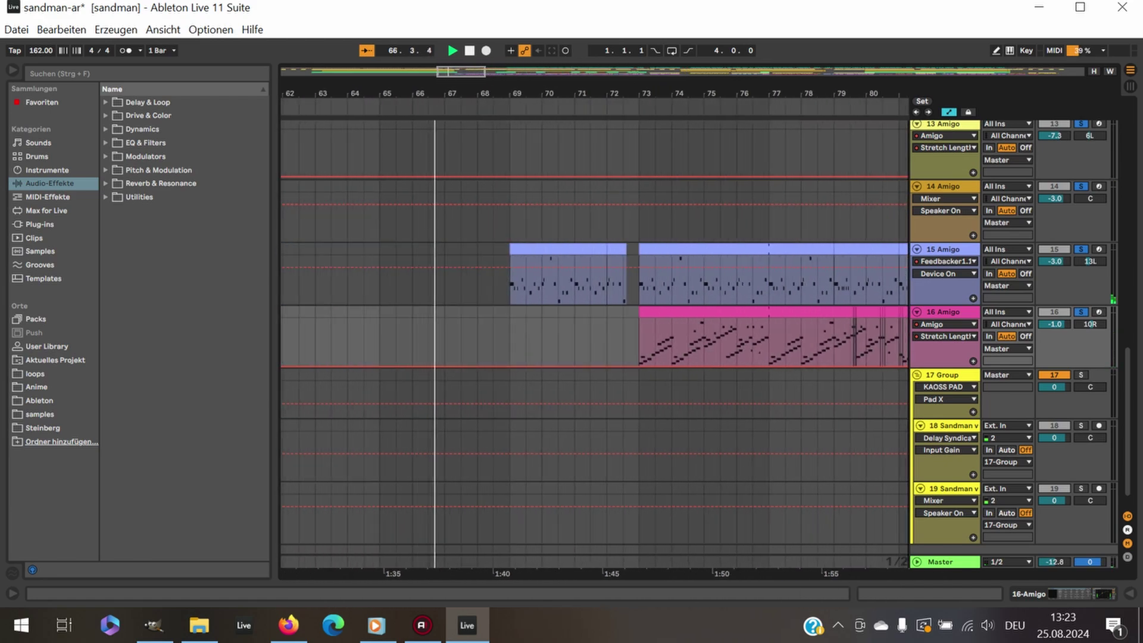
{"action": "scroll", "coordinate": [594, 333], "scroll_direction": "right", "scroll_amount": 3}
{"action": "scroll", "coordinate": [594, 333], "scroll_direction": "left", "scroll_amount": 5}
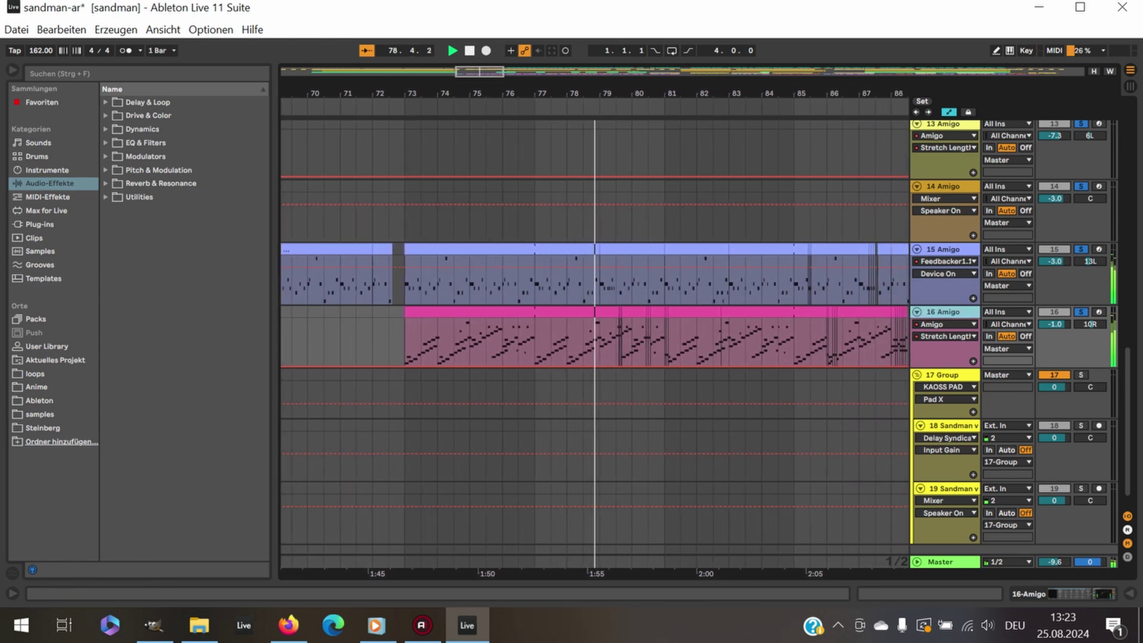
{"action": "key", "text": "shift+Tab"}
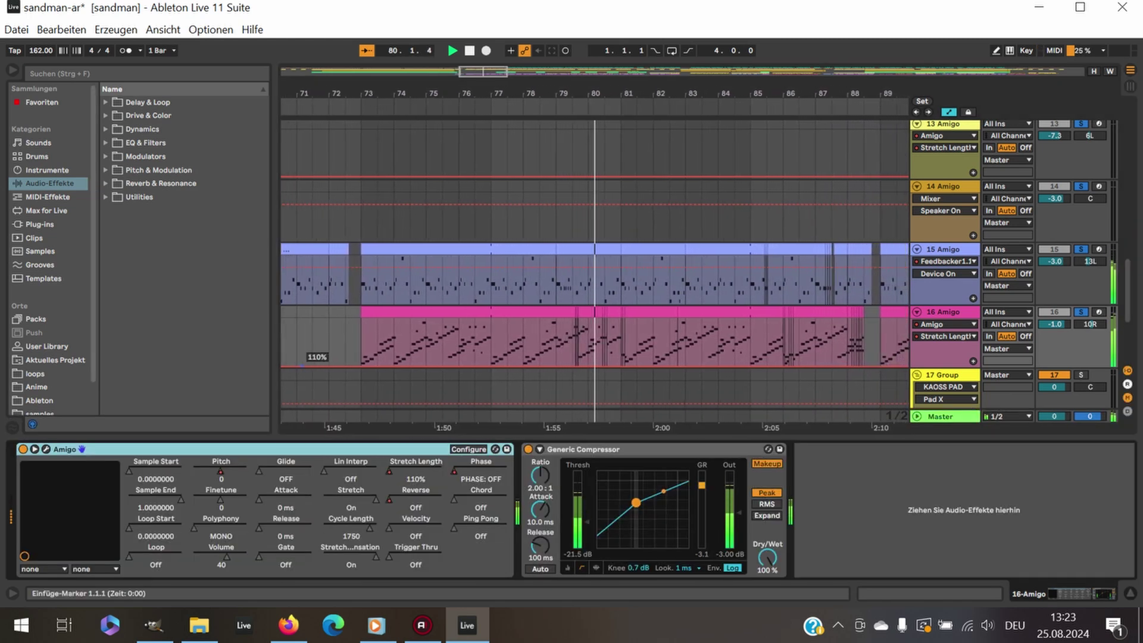